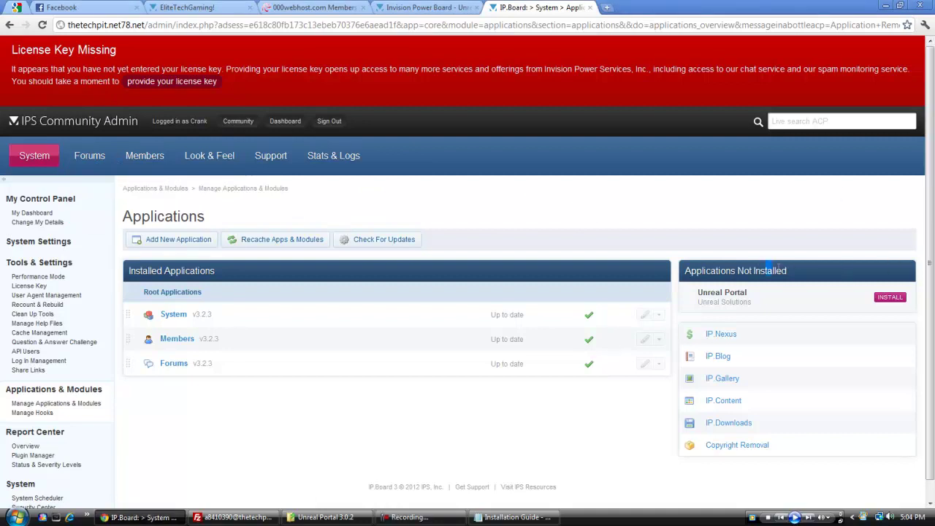
- In FileZilla, go up to the server root and reconnect to the saved forum server
left_click_drag(793, 269, 760, 271)
left_click(740, 247)
left_click(234, 517)
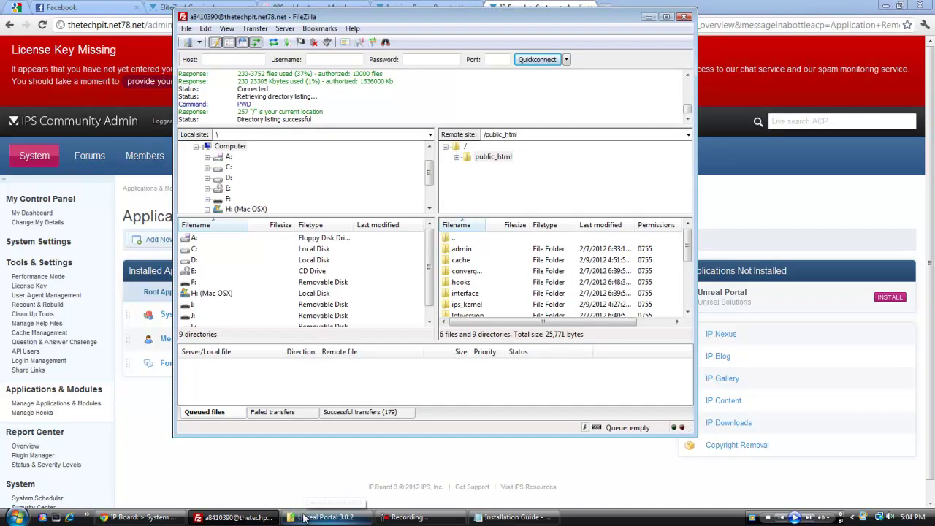
double_click(480, 239)
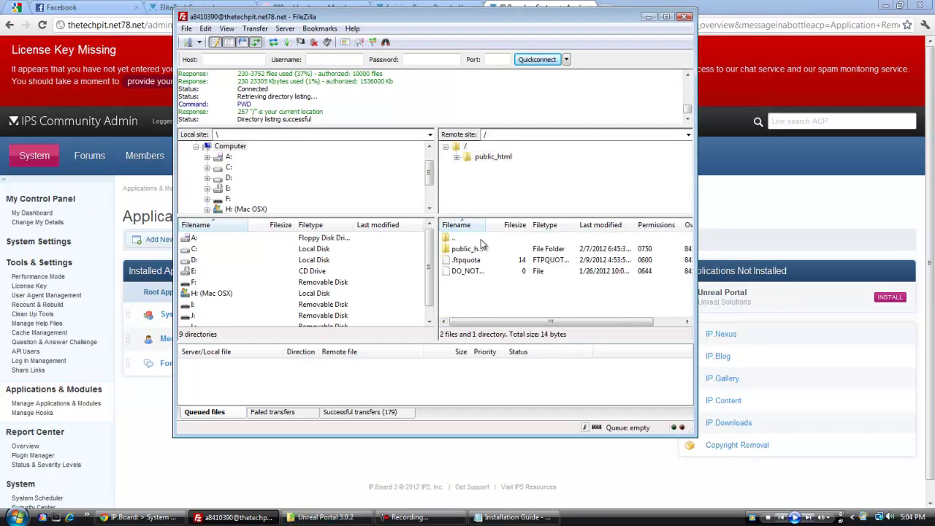
left_click(557, 52)
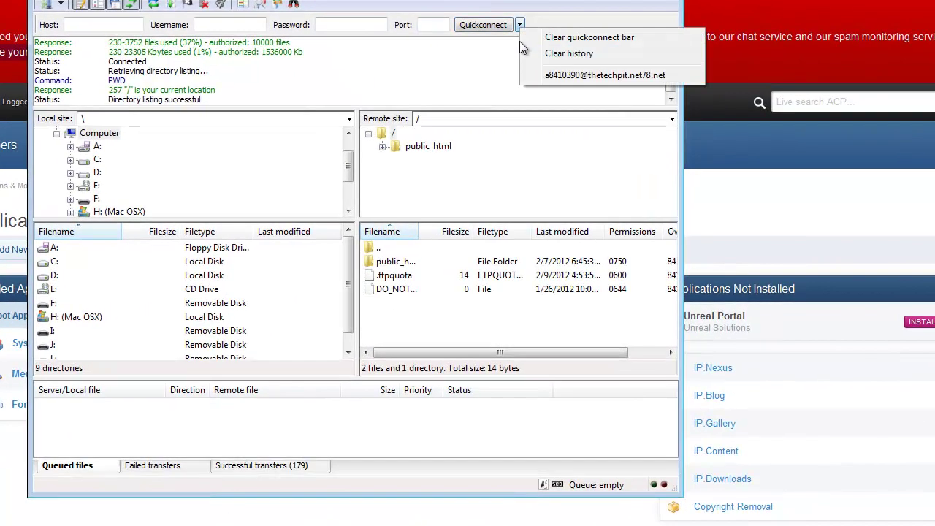
left_click(561, 75)
- Select public_html as the upload destination and bring up the Unreal Portal 3.0.2 files
left_click(308, 255)
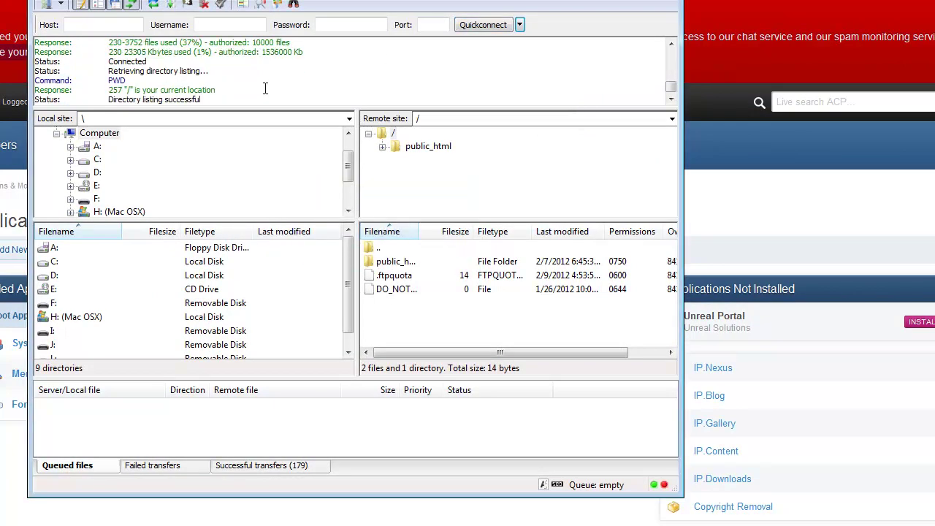
left_click(520, 25)
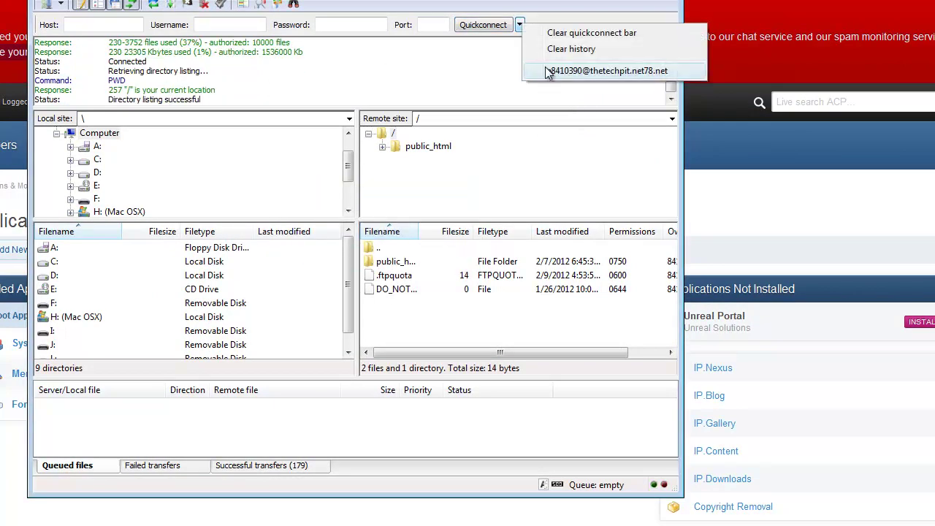
left_click(507, 74)
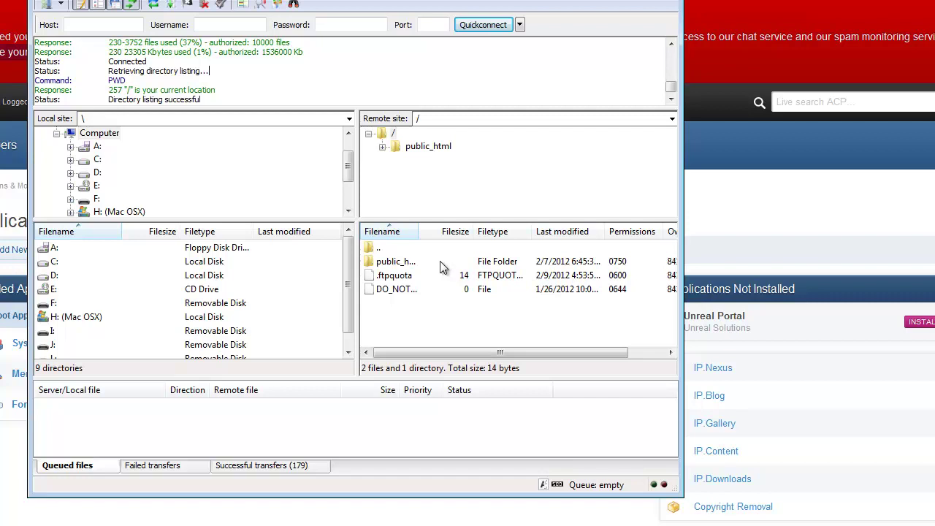
left_click(398, 262)
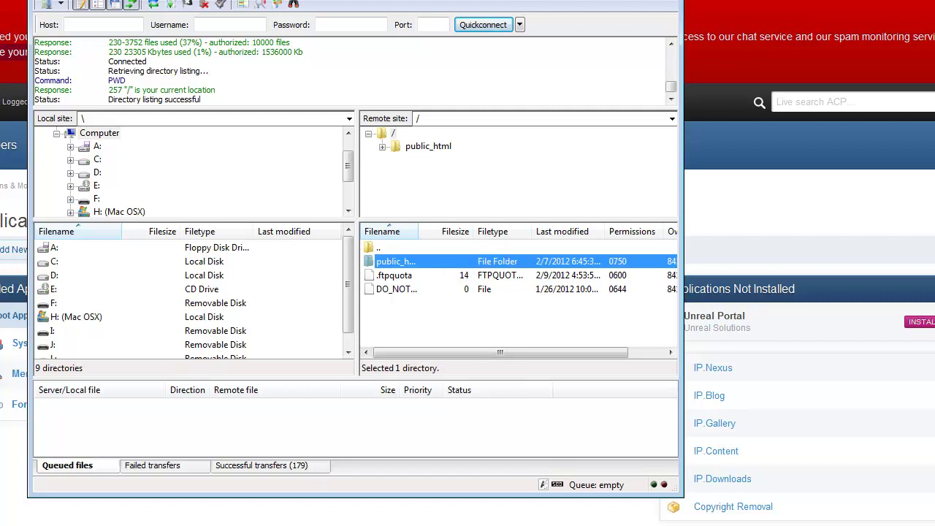
key("alt+Tab")
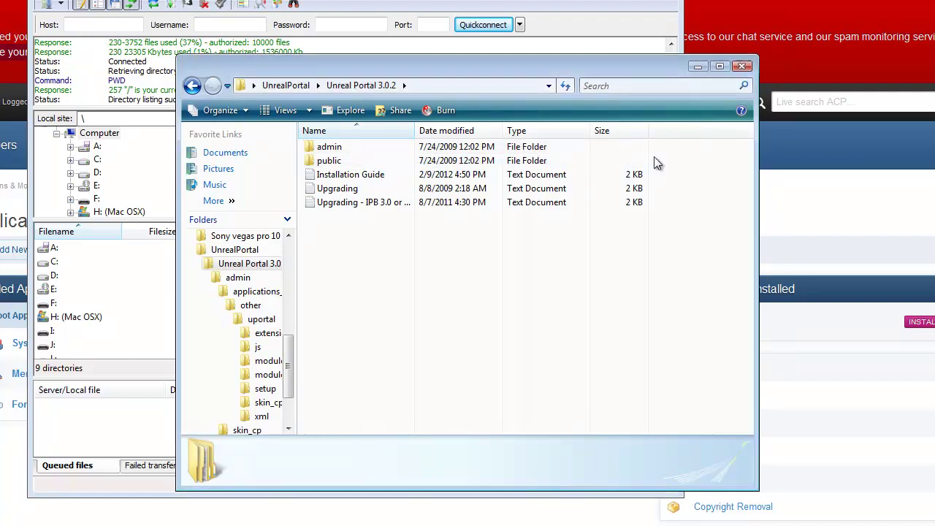
- Upload the Unreal Portal admin and public folders by dragging them to FileZilla
left_click(587, 160)
left_click_drag(632, 164, 617, 144)
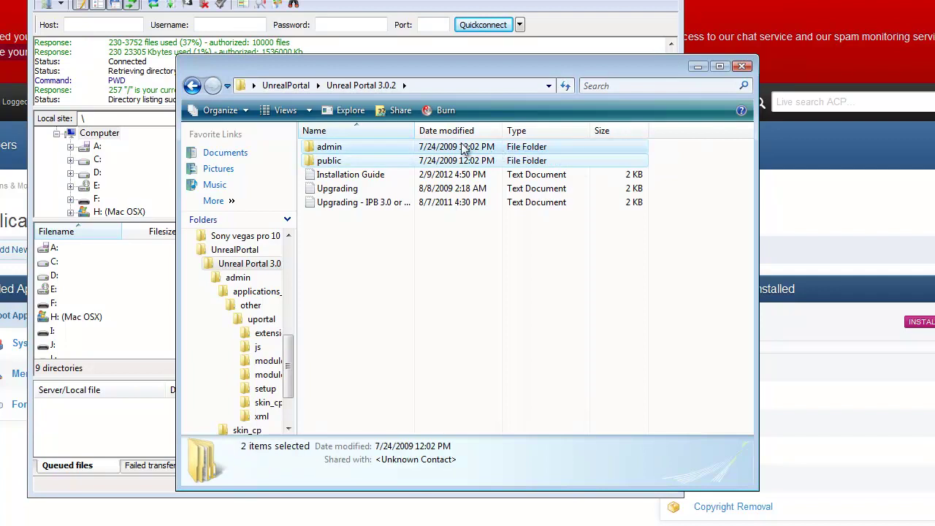
mouse_move(353, 154)
left_mouse_down()
mouse_move(237, 497)
mouse_move(468, 252)
mouse_move(347, 519)
left_mouse_up()
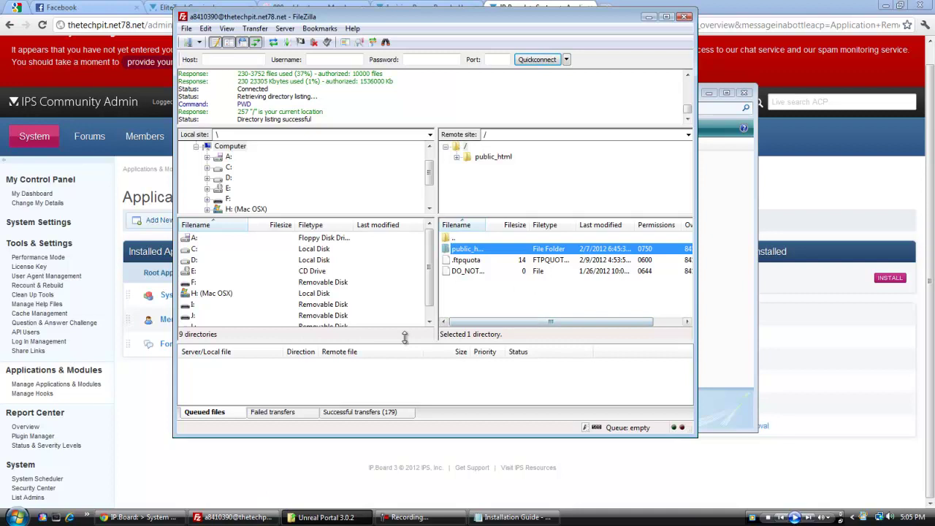
- Check FileZilla's Failed transfers list, return to queued files, and minimize FileZilla
left_click(274, 417)
right_click(275, 392)
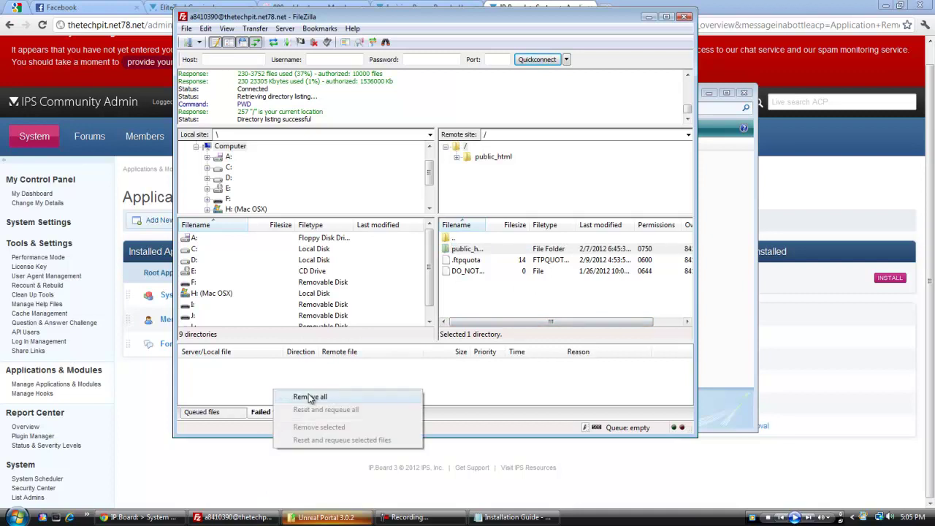
key("Escape")
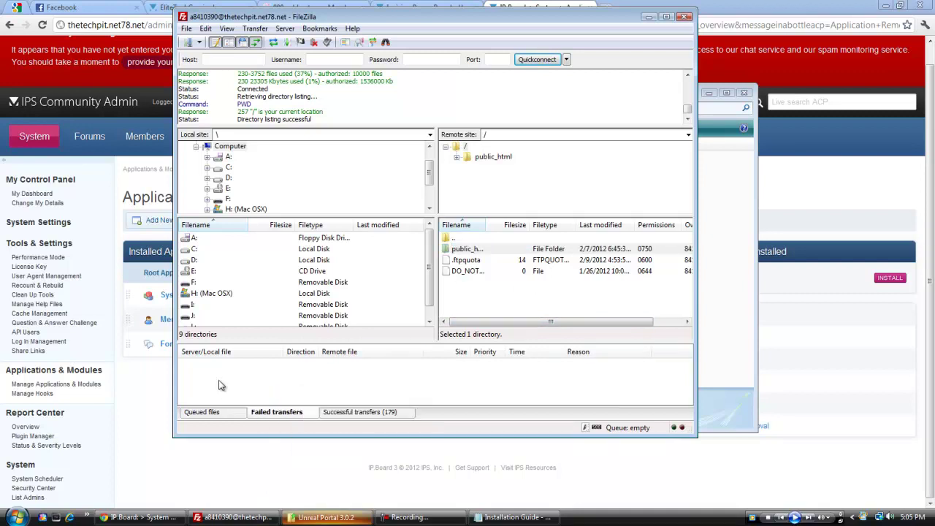
left_click(205, 411)
right_click(241, 517)
left_click(274, 486)
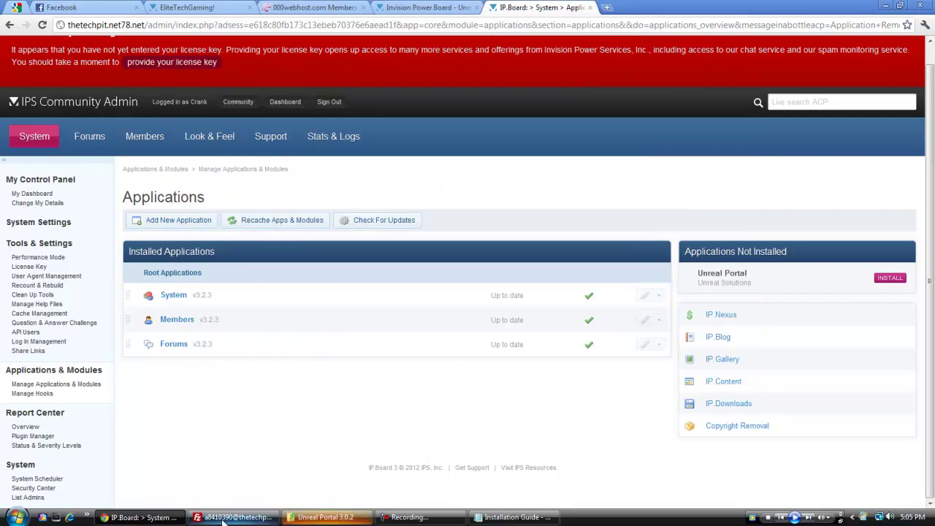
- Return to the admin panel's System > Manage Applications & Modules page listing uninstalled Unreal Portal
left_click(234, 518)
left_click(325, 517)
left_click(247, 477)
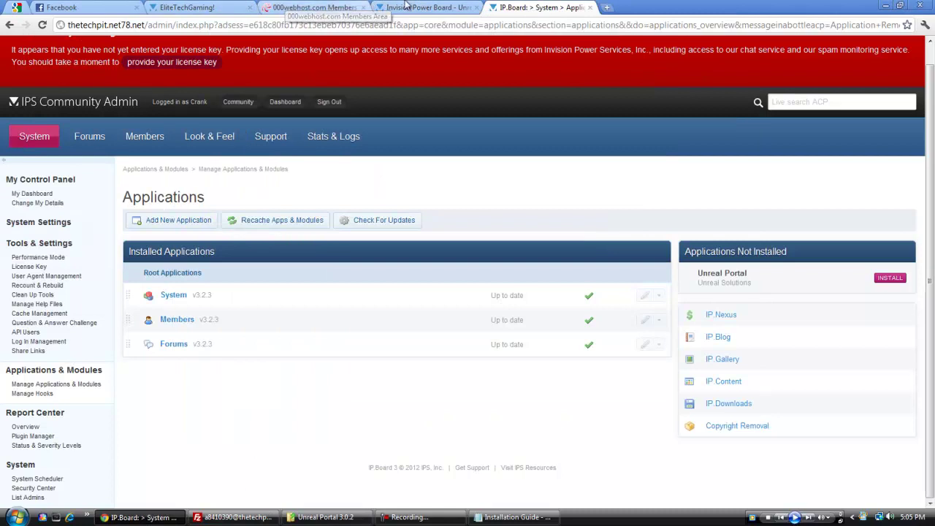
key("ctrl+shift+Tab")
left_click(192, 45)
mouse_move(35, 136)
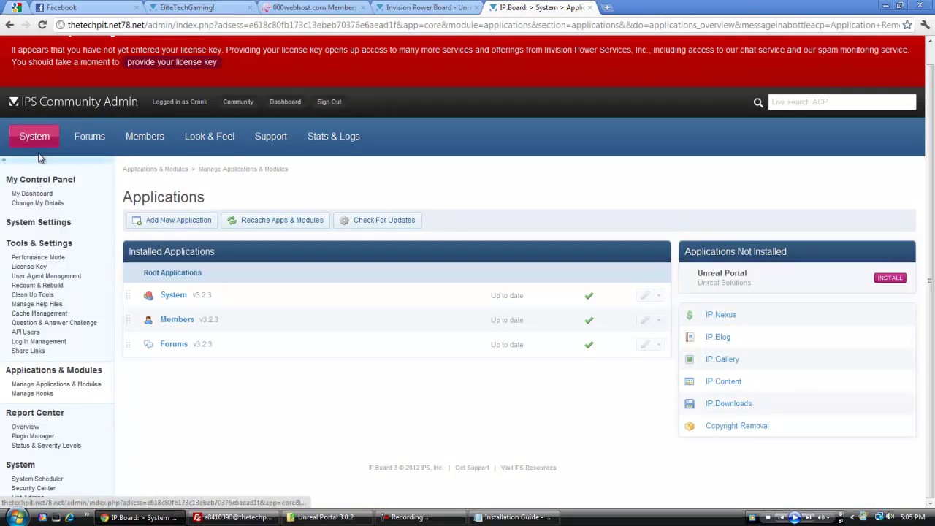
mouse_move(53, 215)
left_click(197, 205)
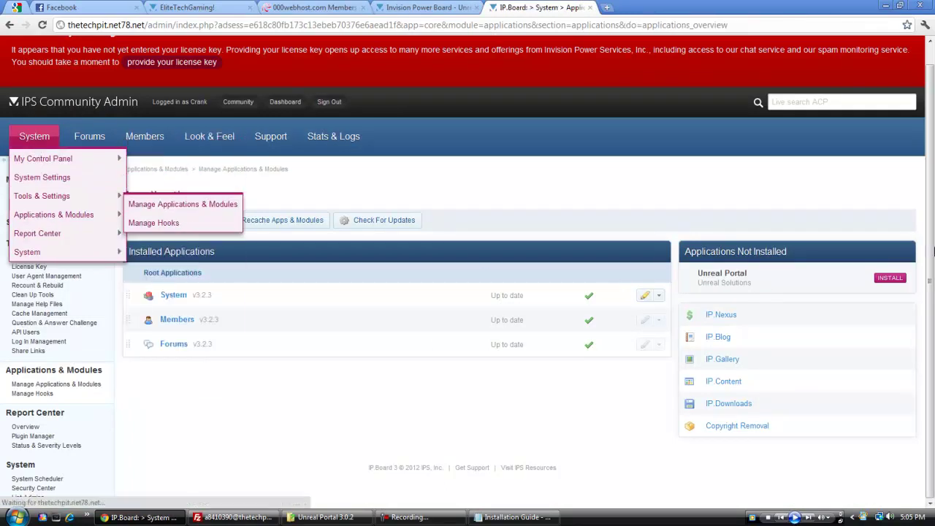
left_click_drag(775, 267, 750, 288)
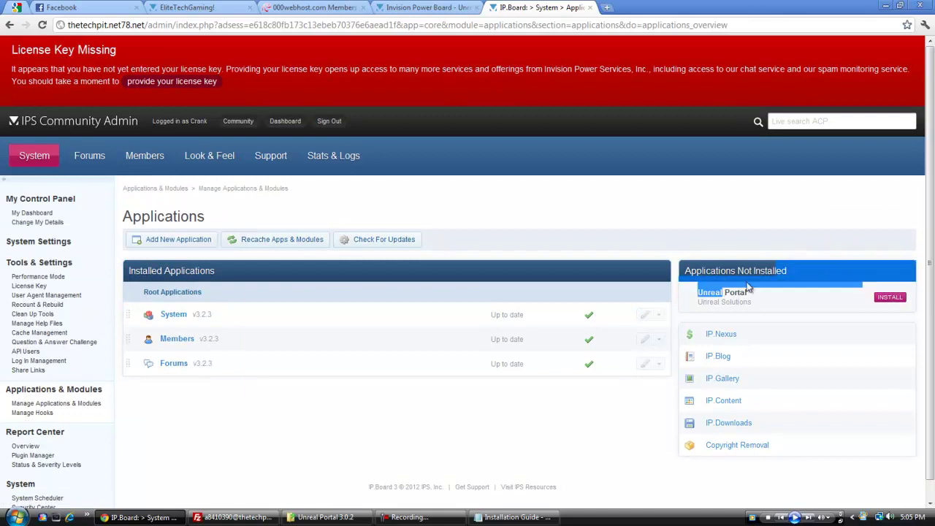
left_click(750, 288)
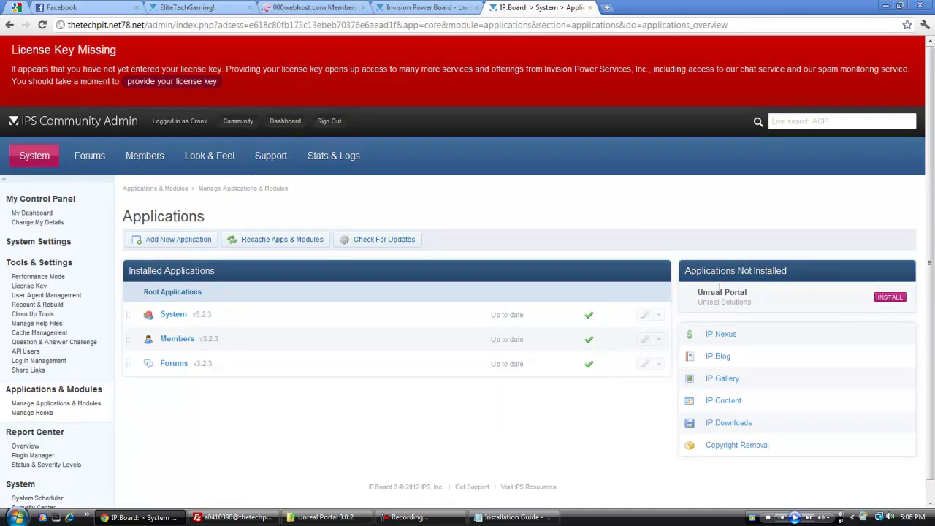
- Install Unreal Portal with 'Skip - don't create those tables' and continue through setup
left_click(893, 297)
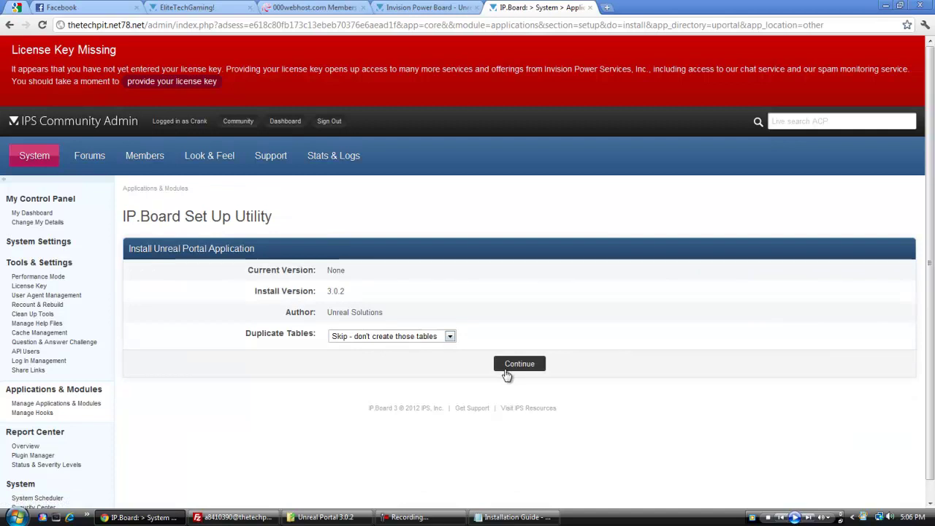
left_click(505, 365)
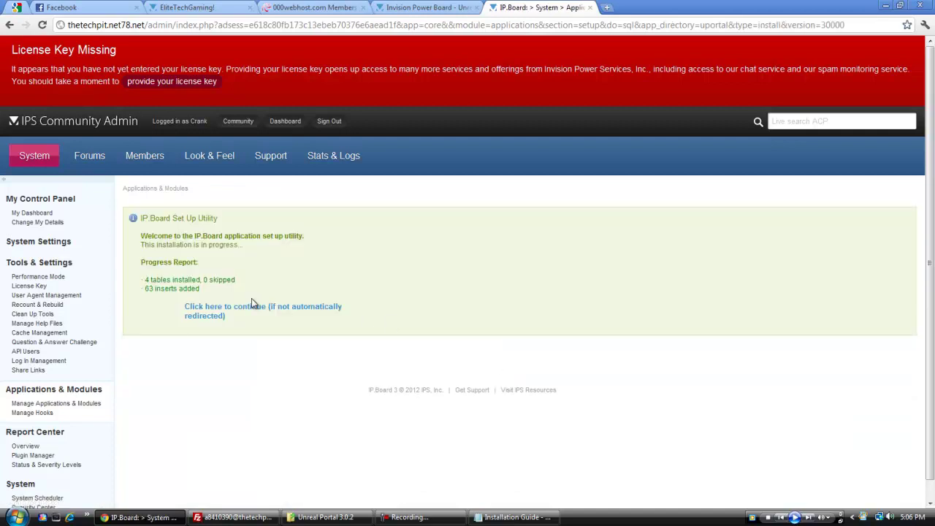
left_click(296, 308)
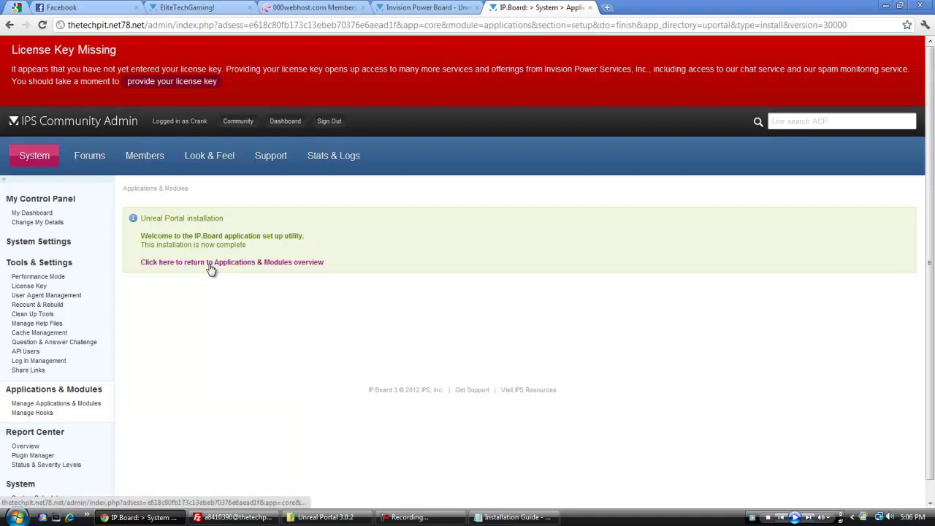
- Return to applications, review guide steps 7–10, and open Unreal Portal's admin modules page
left_click(280, 265)
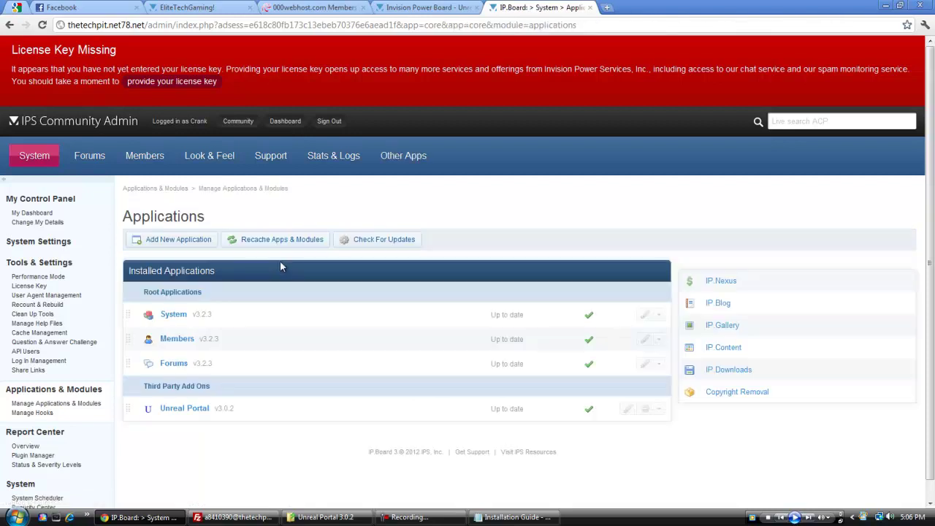
left_click(515, 517)
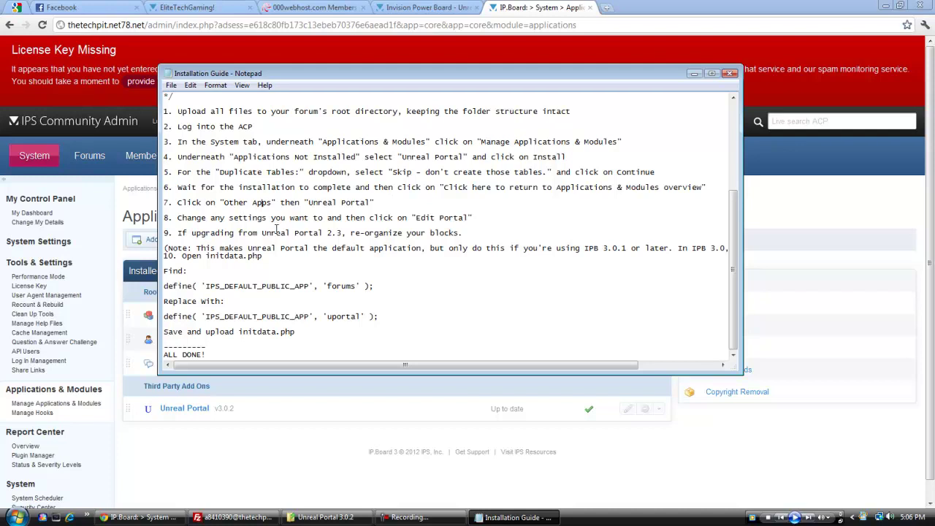
left_click(318, 468)
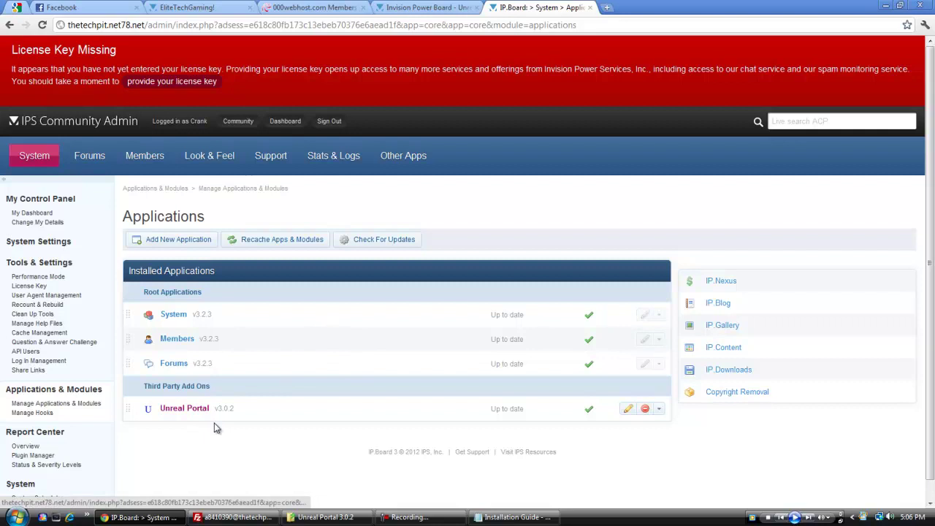
left_click(514, 517)
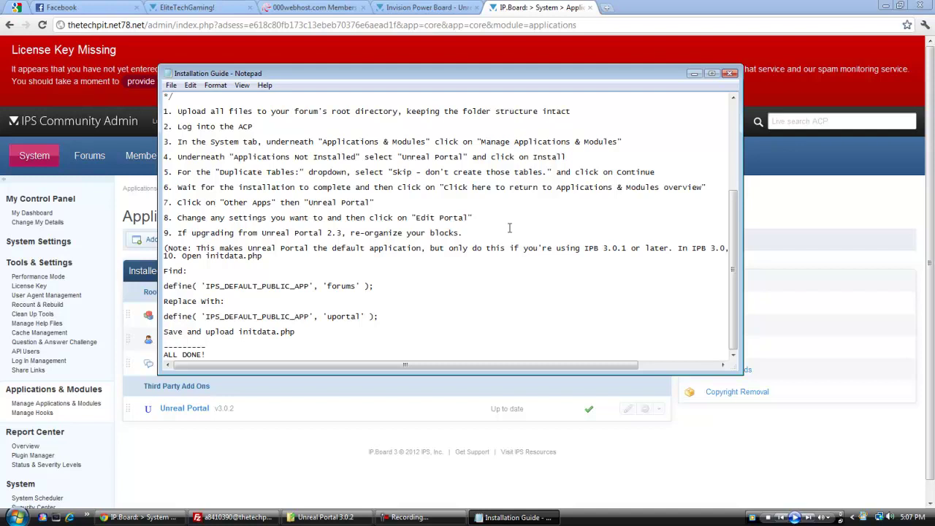
mouse_move(184, 408)
left_click(194, 413)
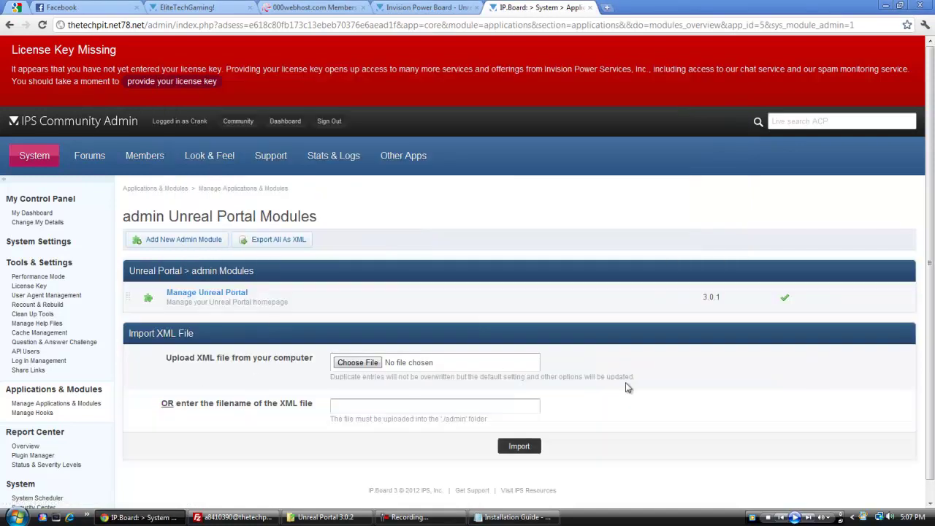
- Look at Unreal Portal's add-module form, then go back to the installed applications list
scroll(275, 369, "down", 1)
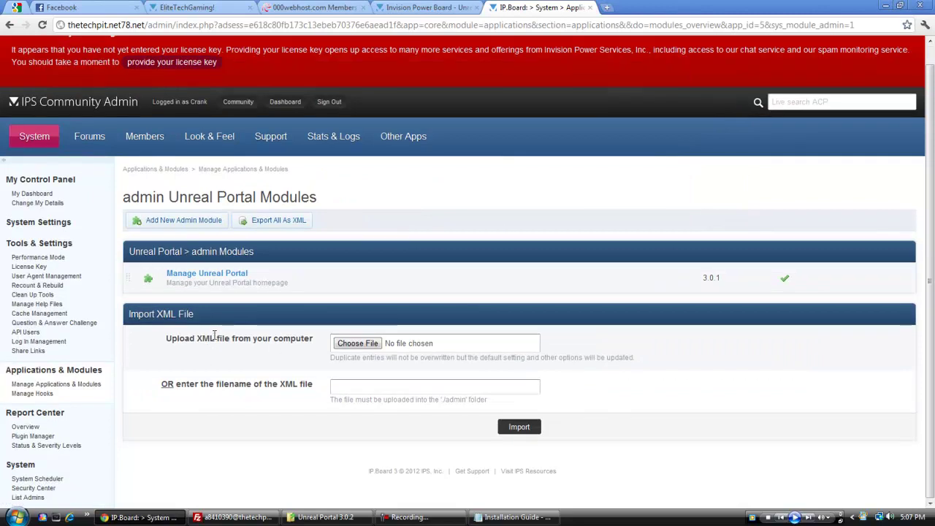
left_click(200, 221)
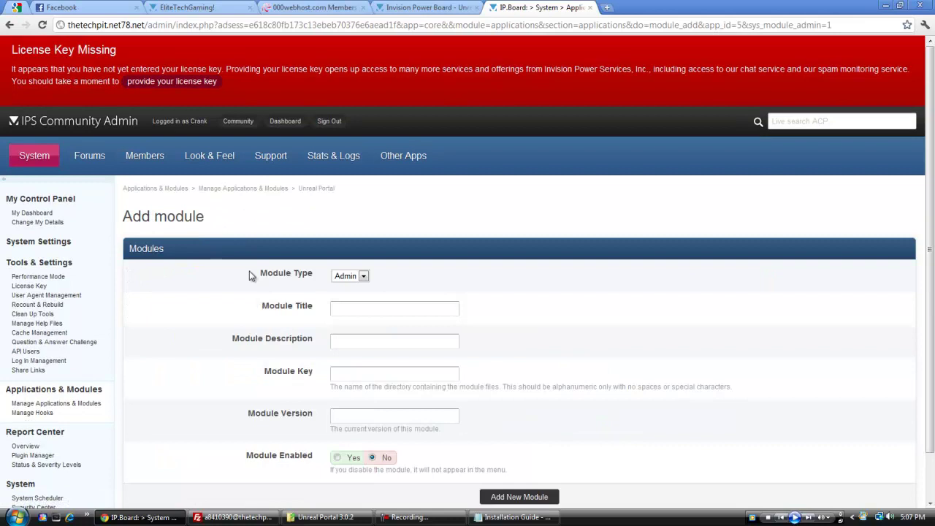
scroll(351, 282, "down", 1)
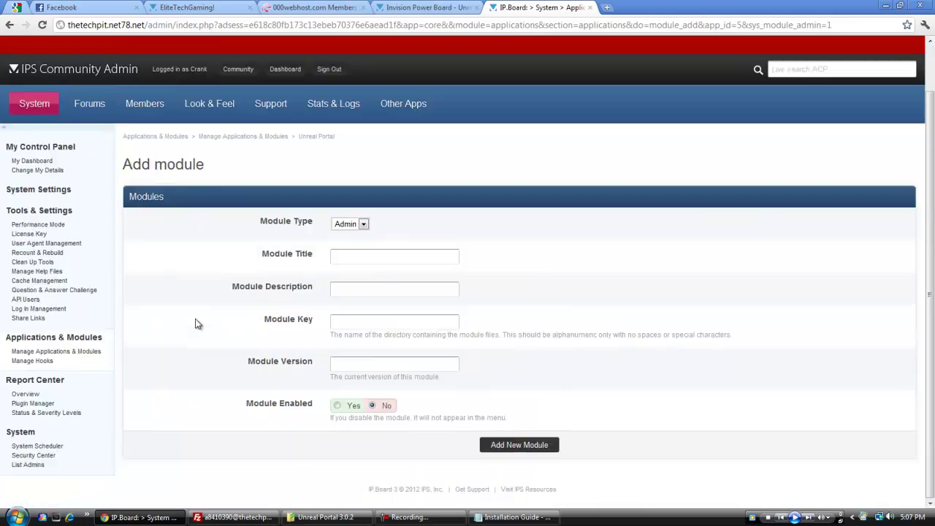
left_click(16, 25)
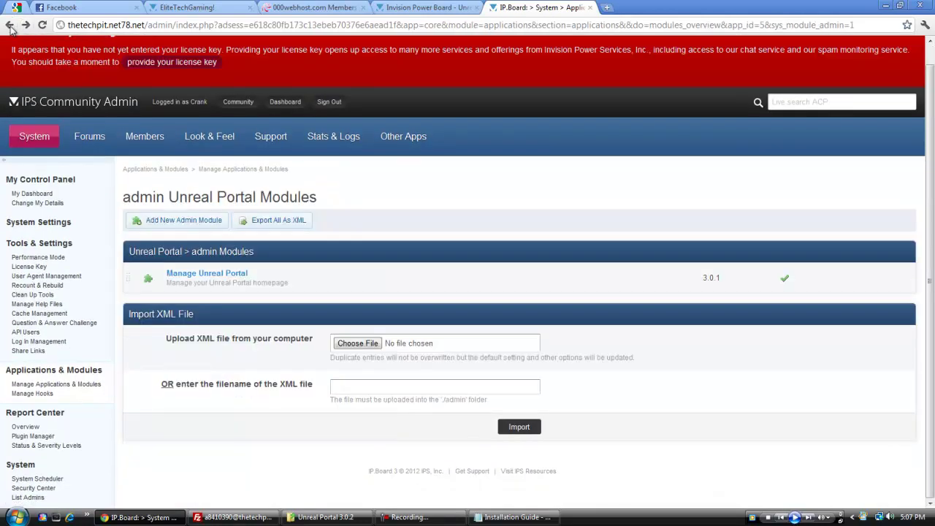
left_click(10, 26)
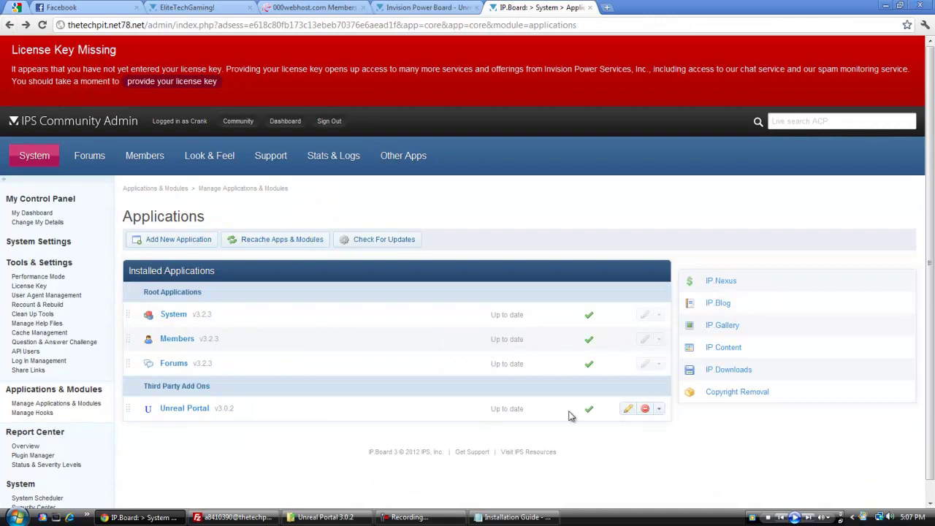
- Edit Unreal Portal and check its Global Caches, Tab Permissions and Application Information tabs
left_click(624, 412)
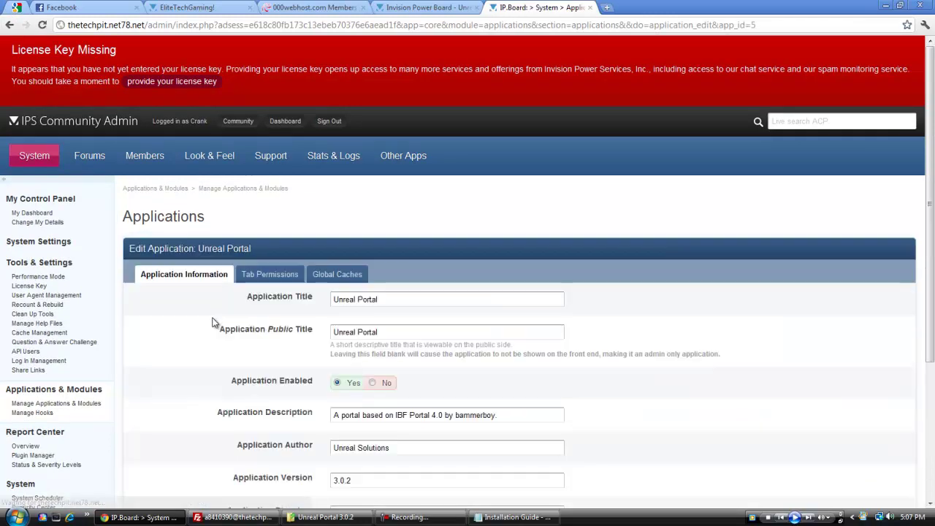
scroll(219, 329, "down", 3)
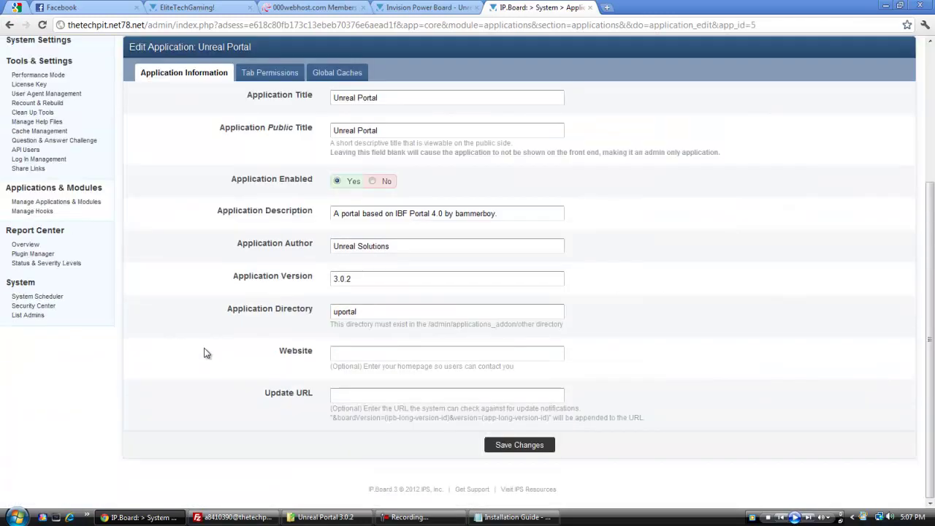
scroll(207, 316, "up", 3)
left_click(328, 274)
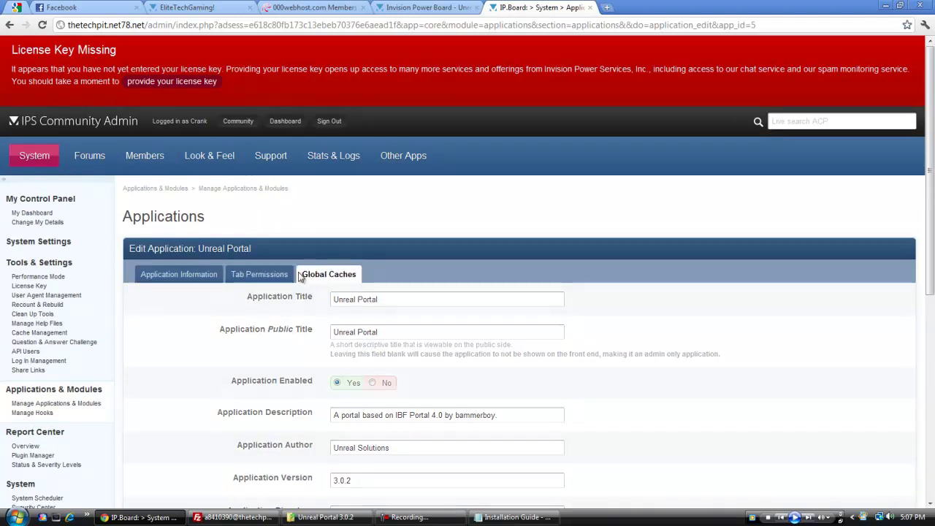
left_click(270, 281)
left_click(179, 274)
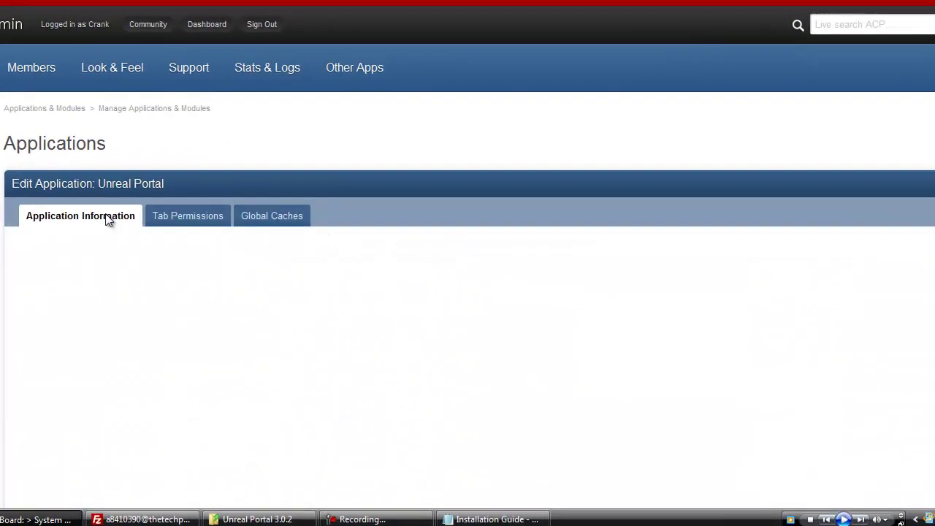
- Copy the guide's define( 'IPS_DEFAULT_PUBLIC_APP', 'forums' ); line in Notepad
left_click(489, 519)
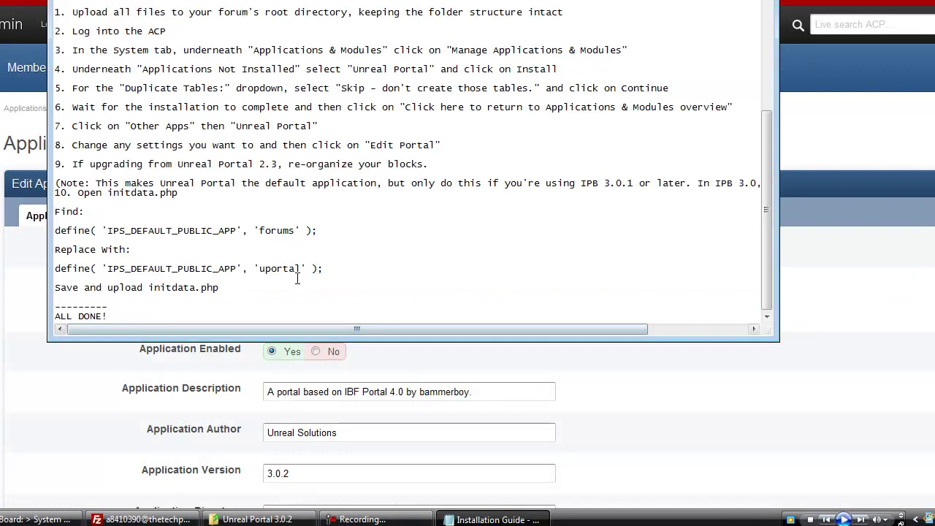
left_click_drag(320, 231, 51, 232)
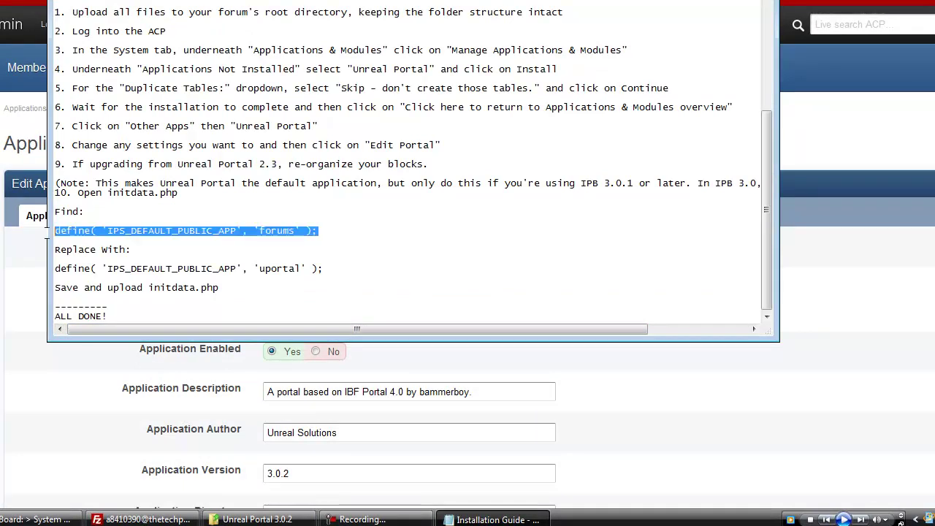
right_click(67, 232)
left_click(124, 285)
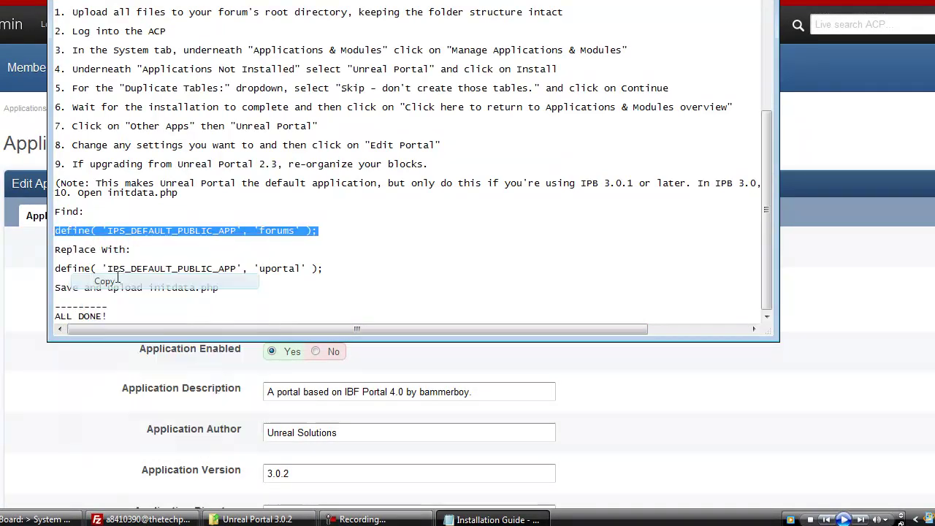
left_click(346, 138)
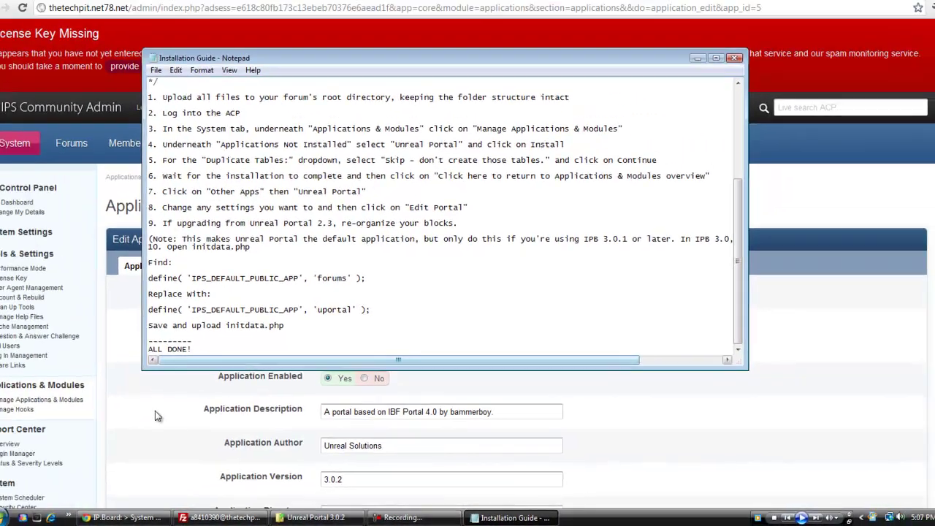
- Switch to FileZilla and open the server's public_html folder
left_click(189, 442)
key("alt+Tab")
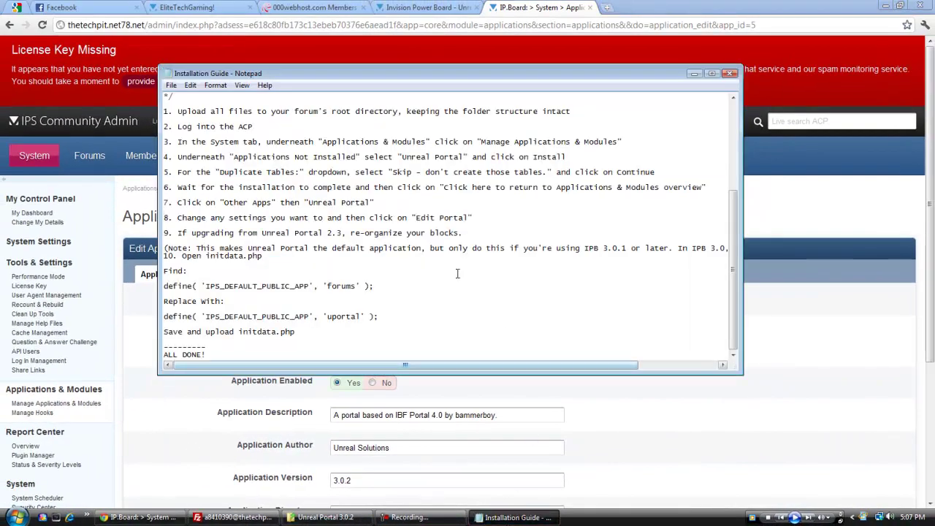
left_click(234, 517)
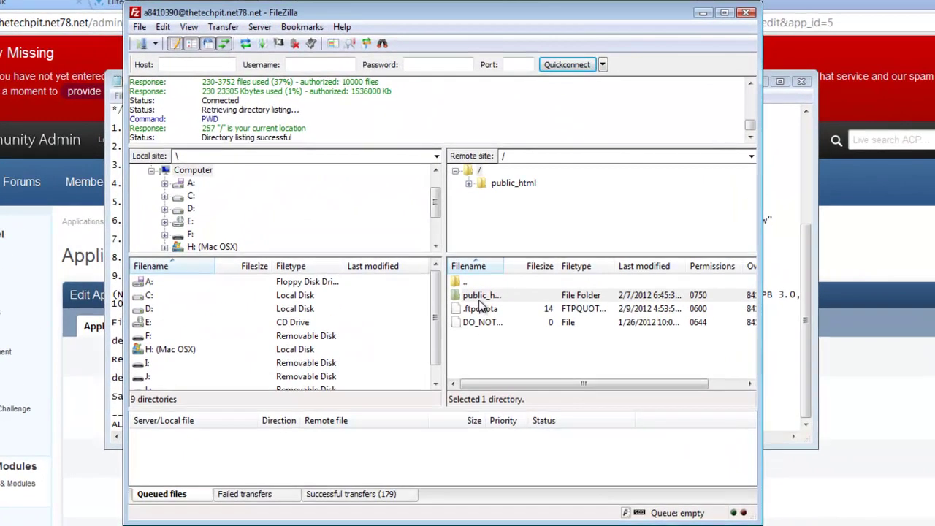
double_click(479, 298)
scroll(529, 336, "down", 4)
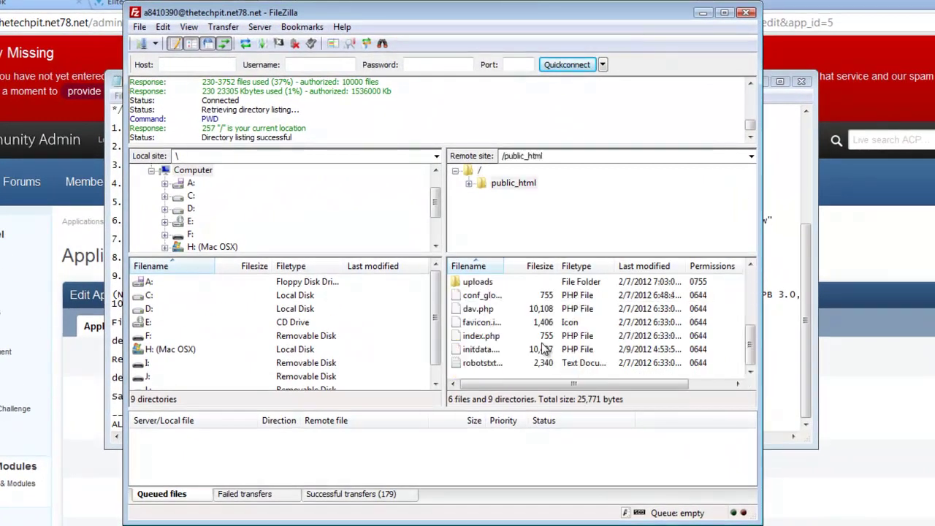
- Open initdata.php from public_html in Notepad using View/Edit
left_click(485, 350)
right_click(486, 350)
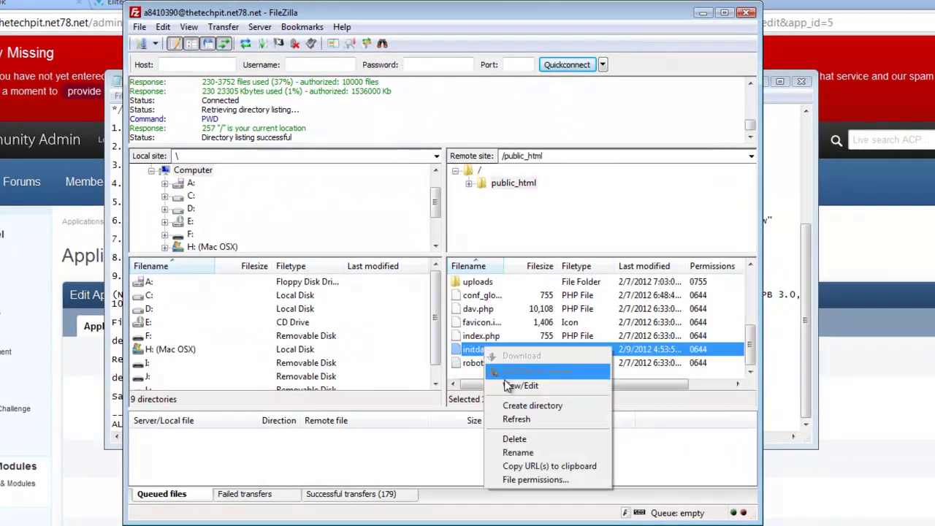
left_click(518, 453)
right_click(537, 352)
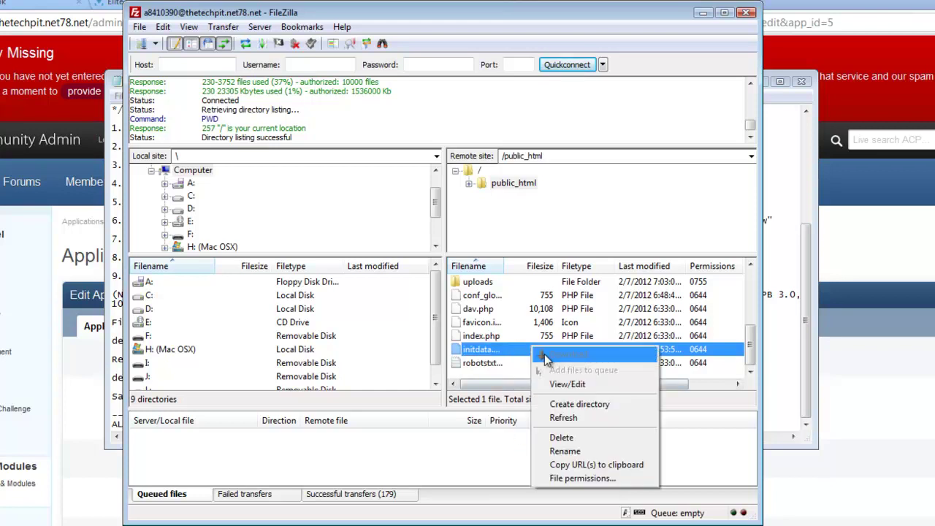
left_click(576, 382)
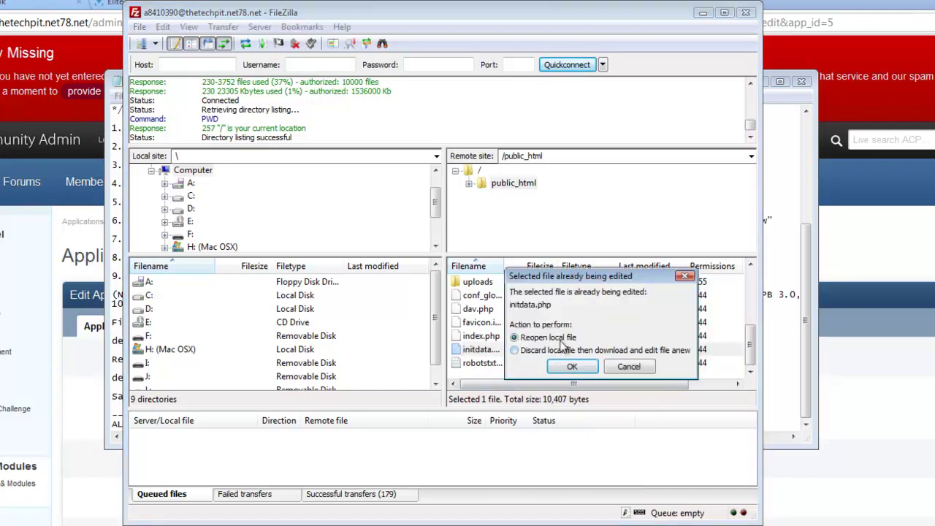
left_click(592, 366)
- Scroll initdata.php to the 'Default app name' IPS_DEFAULT_PUBLIC_APP define, comparing with the guide
scroll(535, 298, "down", 5)
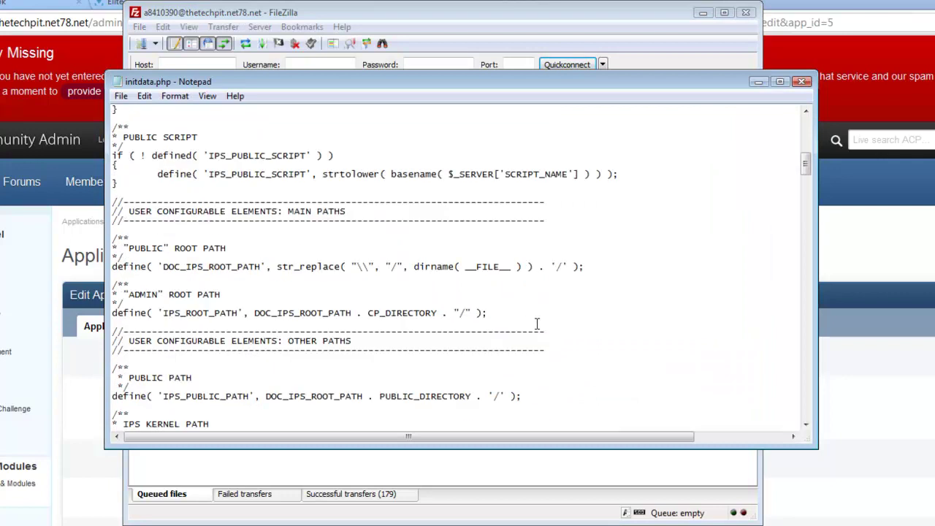
scroll(530, 303, "down", 5)
scroll(522, 311, "down", 5)
scroll(518, 314, "down", 7)
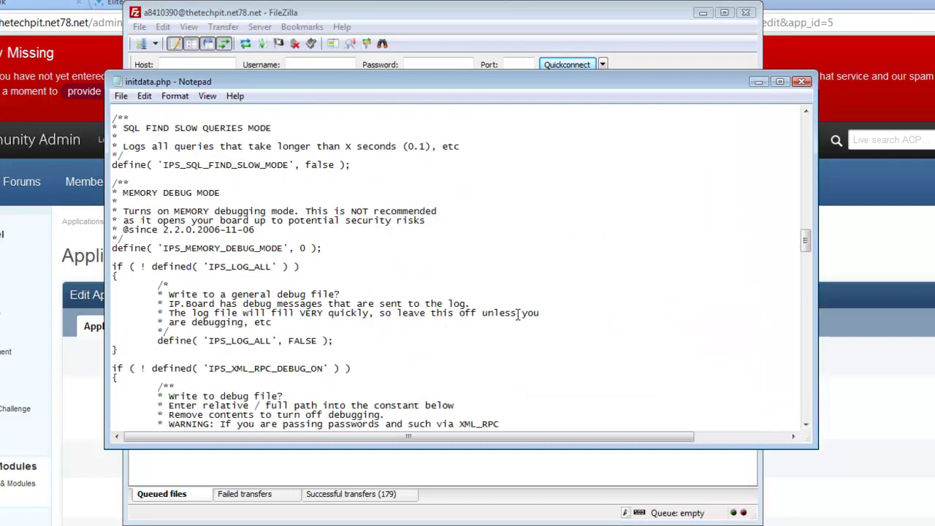
scroll(517, 314, "up", 1)
scroll(517, 314, "up", 5)
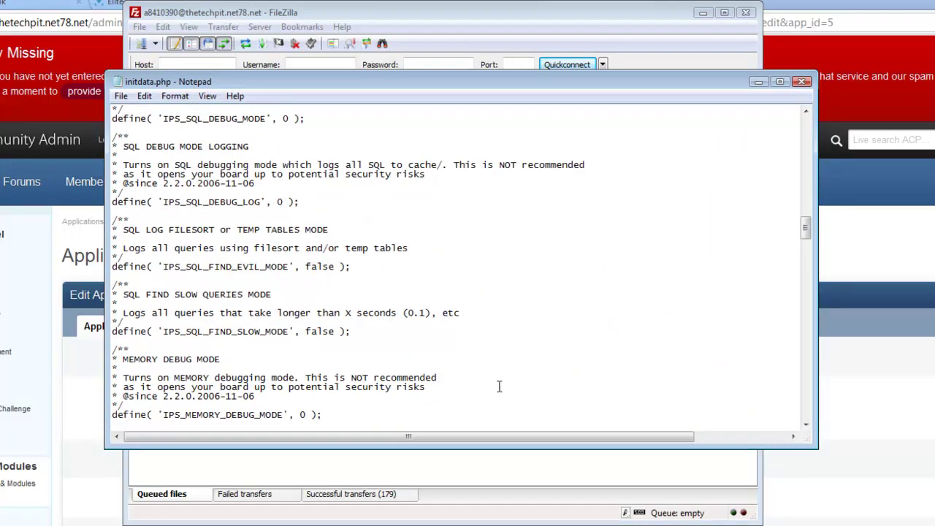
key("alt+Tab")
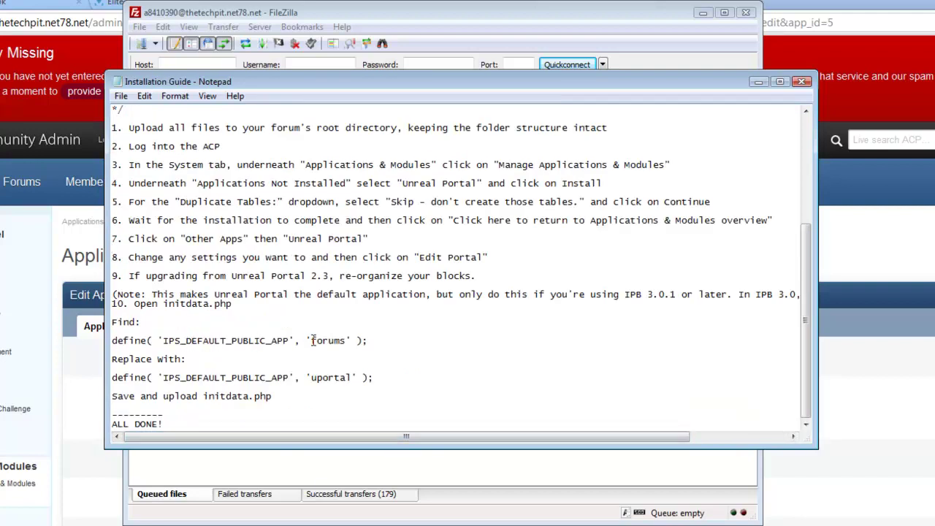
key("alt+Tab")
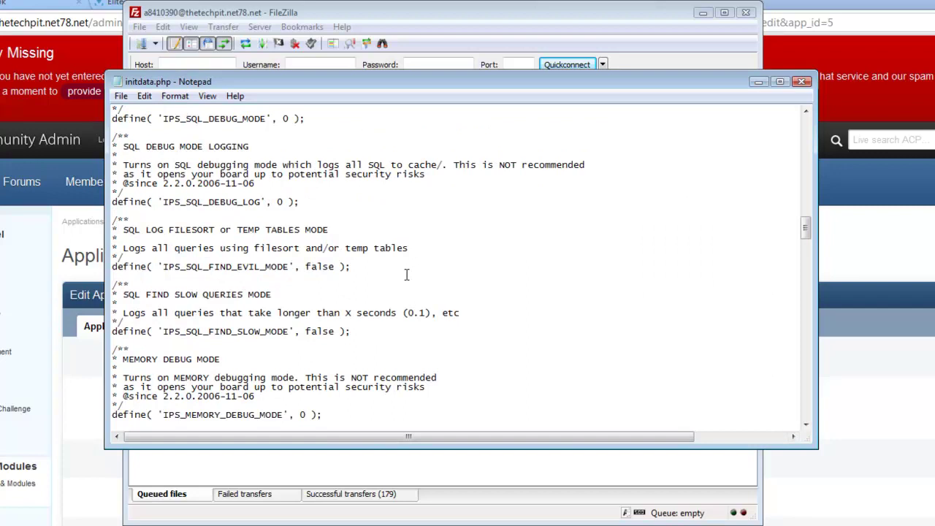
scroll(331, 291, "up", 4)
scroll(336, 293, "up", 2)
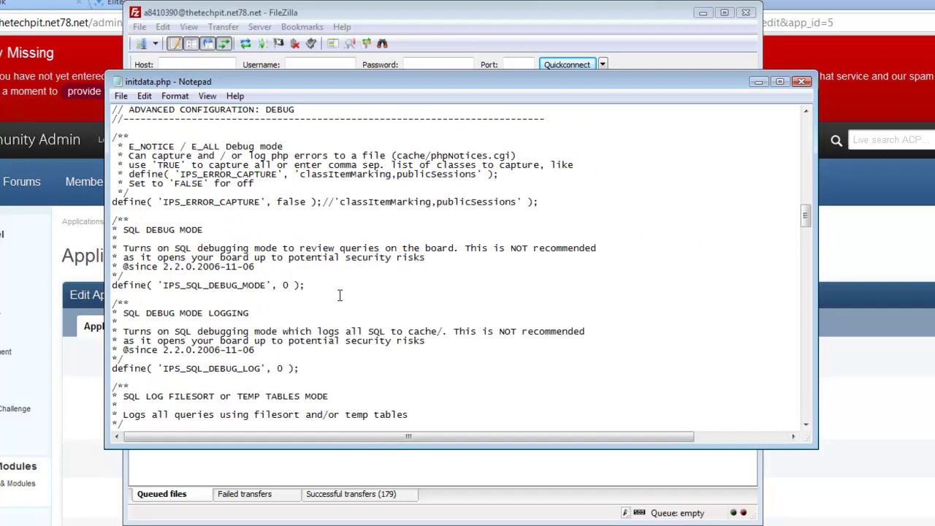
scroll(339, 295, "up", 1)
scroll(340, 296, "up", 5)
scroll(341, 295, "up", 6)
scroll(343, 295, "up", 2)
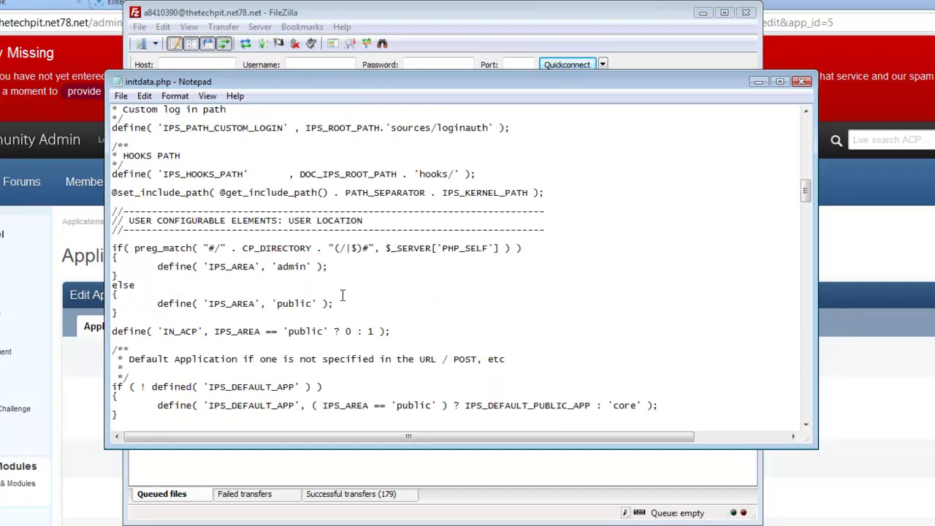
scroll(345, 295, "down", 1)
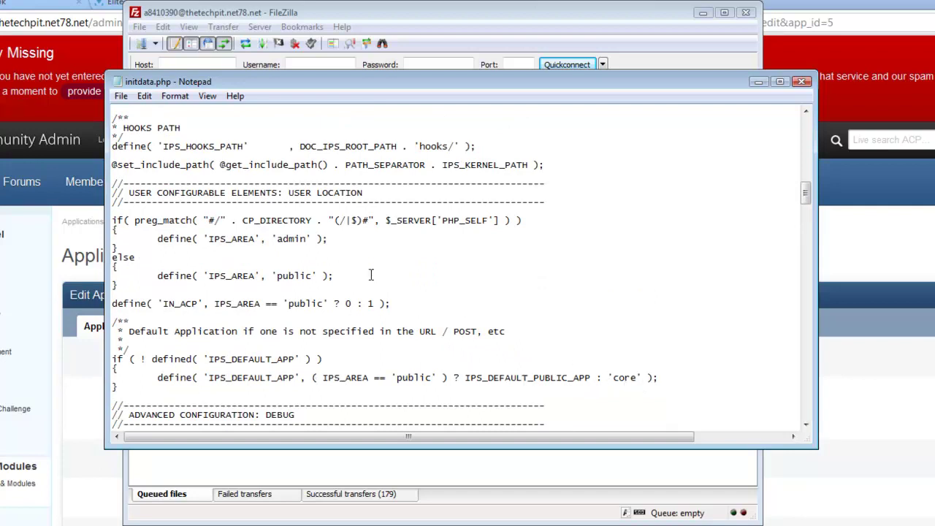
scroll(371, 275, "up", 3)
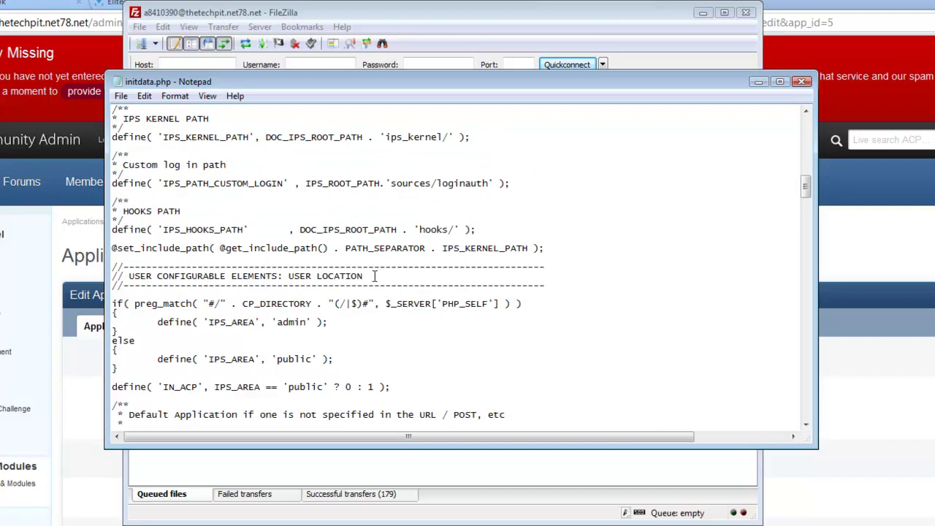
scroll(375, 275, "up", 1)
scroll(376, 275, "up", 2)
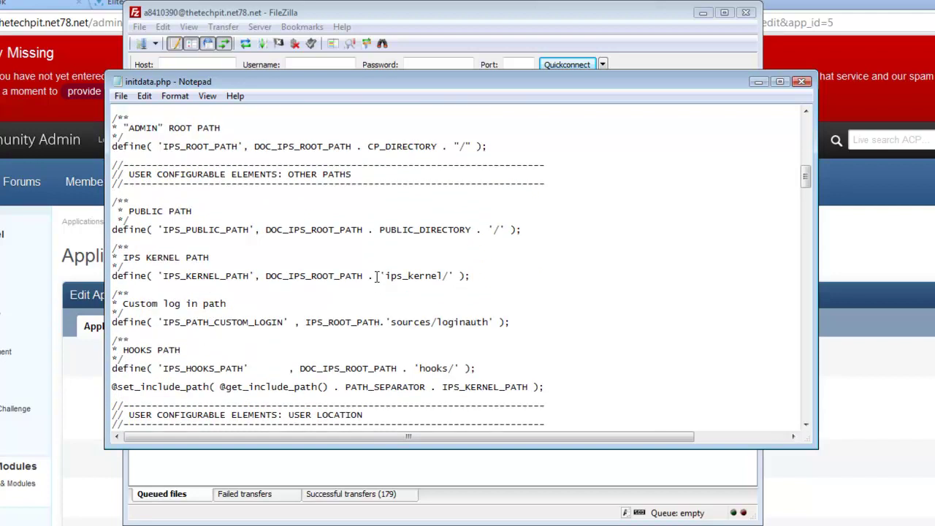
scroll(381, 279, "up", 1)
scroll(382, 280, "up", 1)
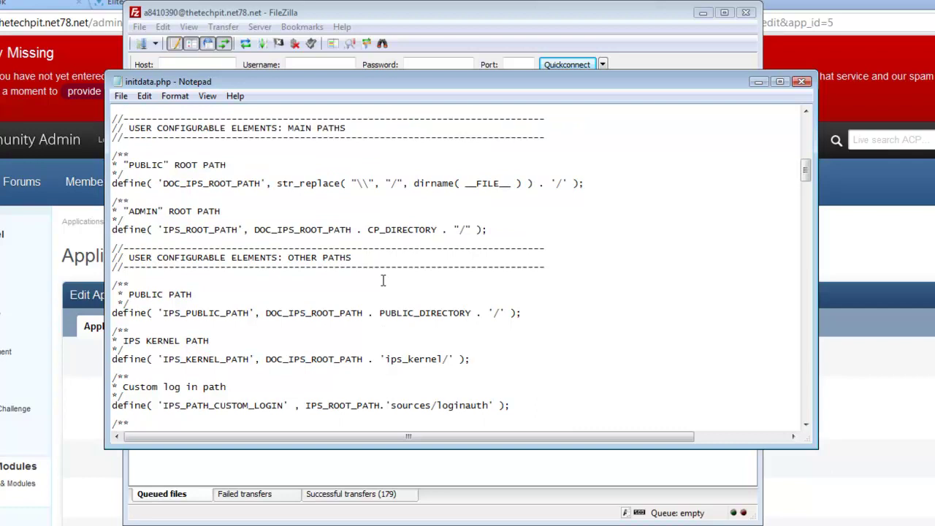
scroll(389, 282, "up", 3)
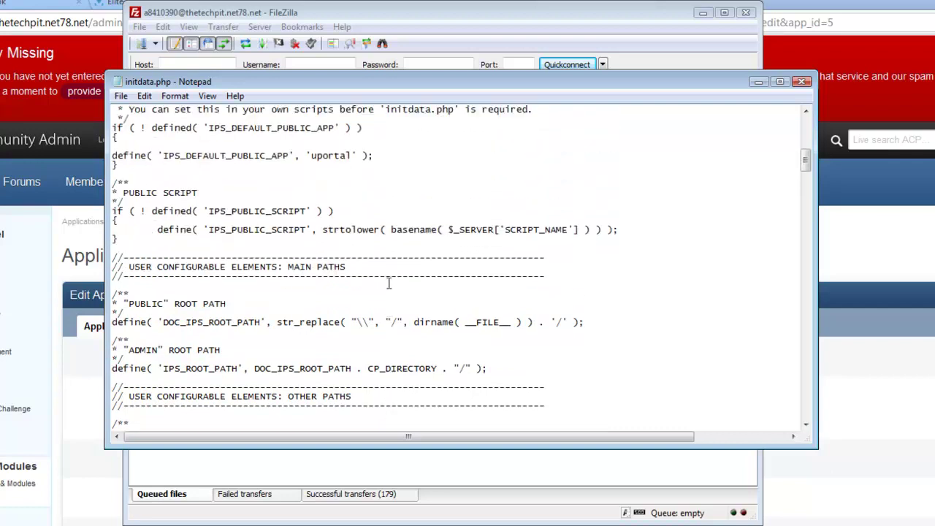
scroll(389, 283, "up", 1)
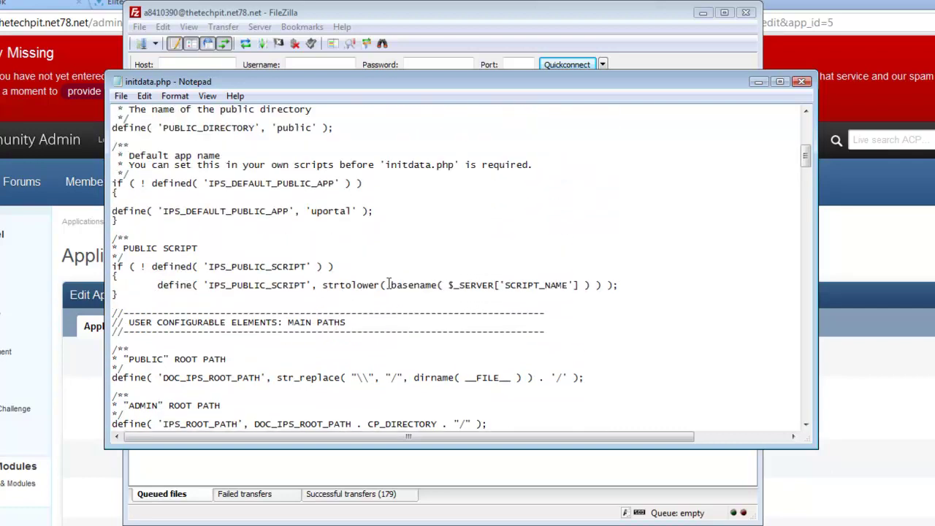
scroll(388, 282, "up", 1)
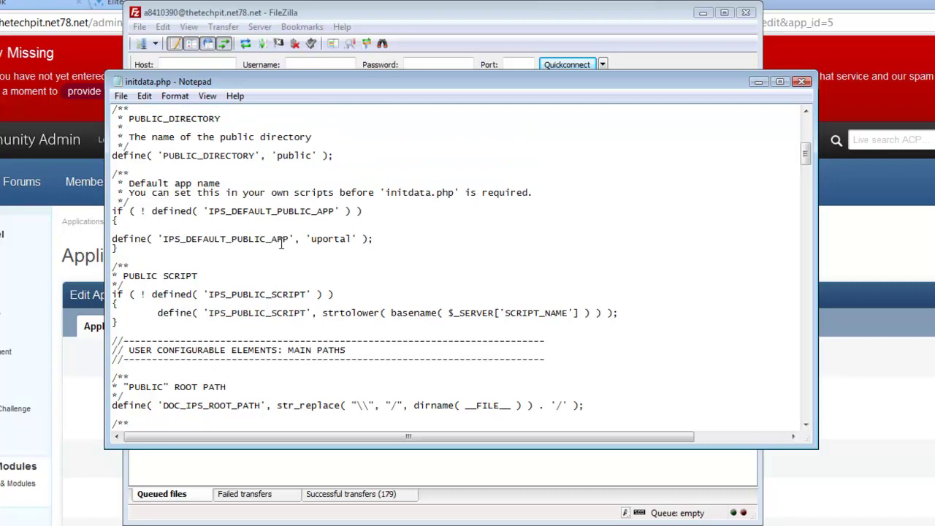
mouse_move(806, 153)
left_mouse_down()
mouse_move(816, 185)
mouse_move(822, 160)
left_mouse_up()
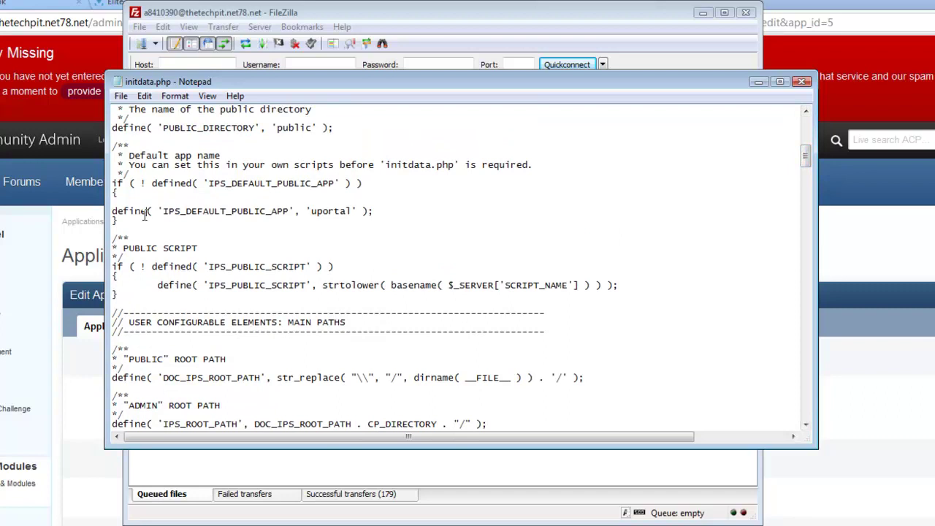
- Search initdata.php with Edit > Find for the pasted 'forums' define line; it's not found
left_click_drag(113, 210, 395, 210)
key("ctrl+c")
left_click(396, 210)
left_click(146, 97)
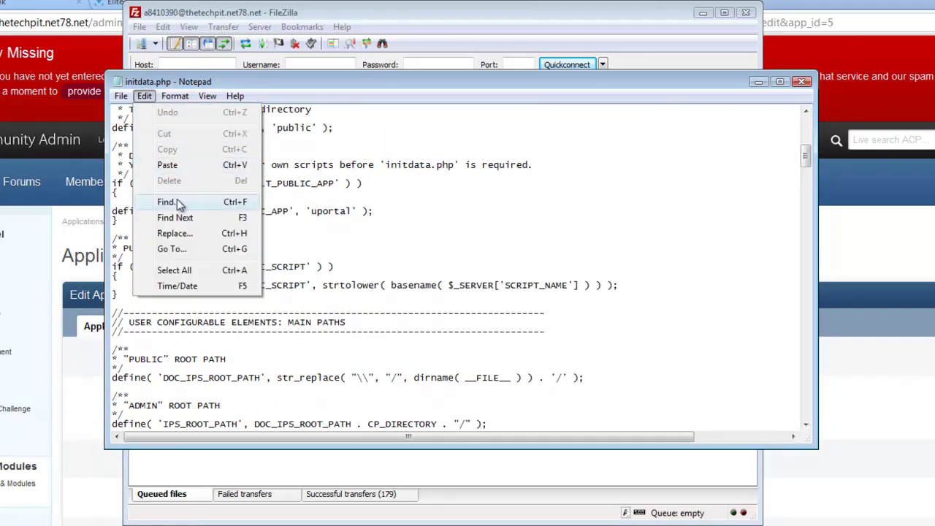
left_click(177, 199)
right_click(283, 222)
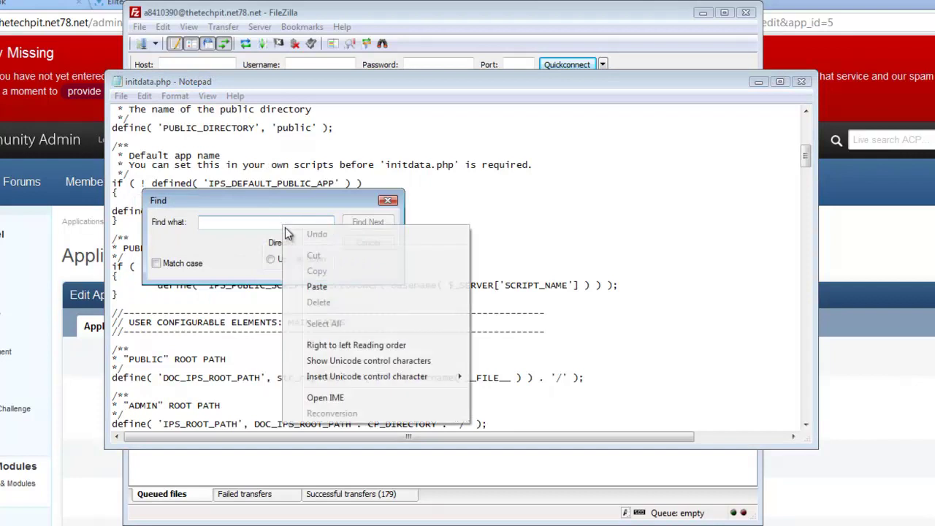
left_click(317, 287)
left_click(365, 221)
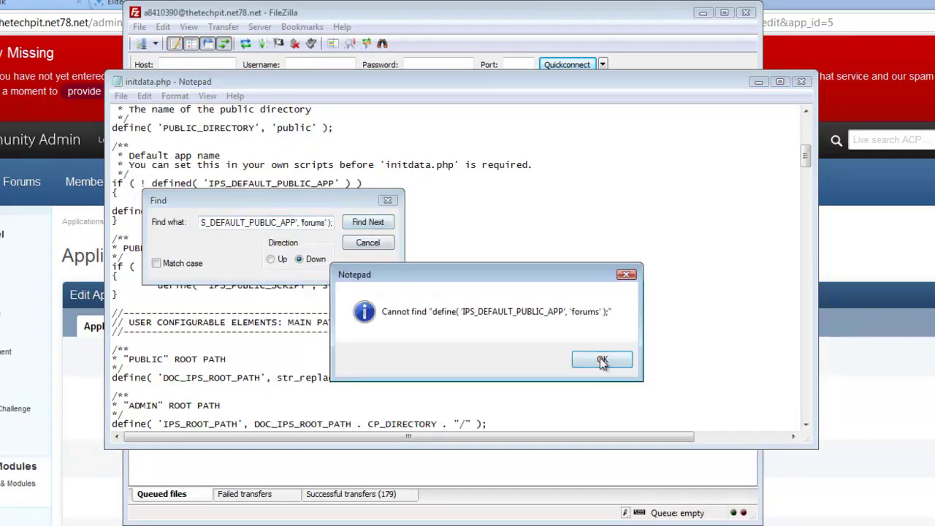
left_click(600, 360)
left_click(388, 200)
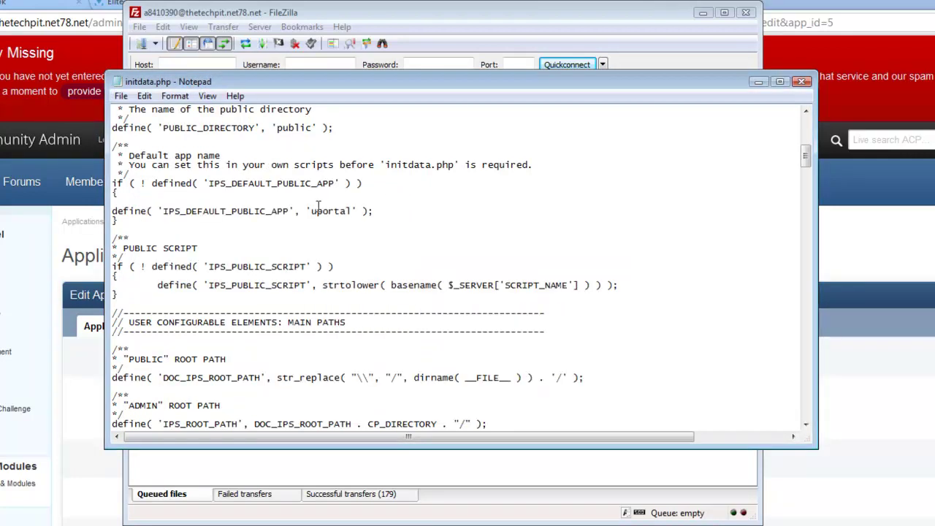
- Select the default public app line and copy the guide's 'uportal' replacement line
left_click_drag(312, 210, 352, 213)
left_click(358, 211)
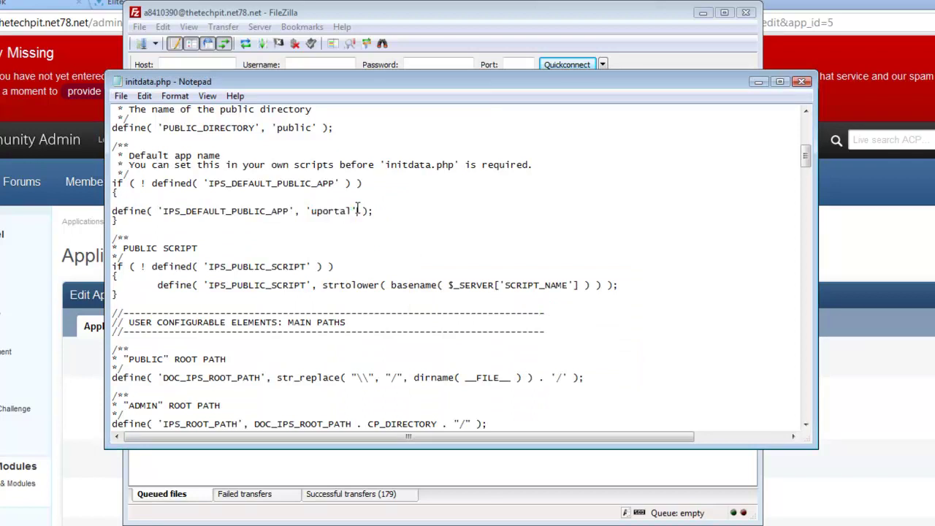
left_click(114, 211, "shift")
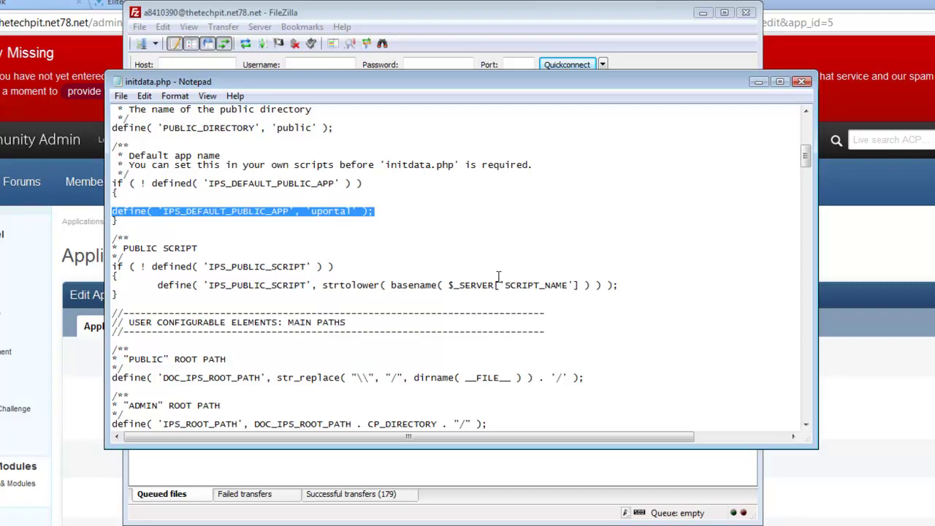
key("alt+Tab")
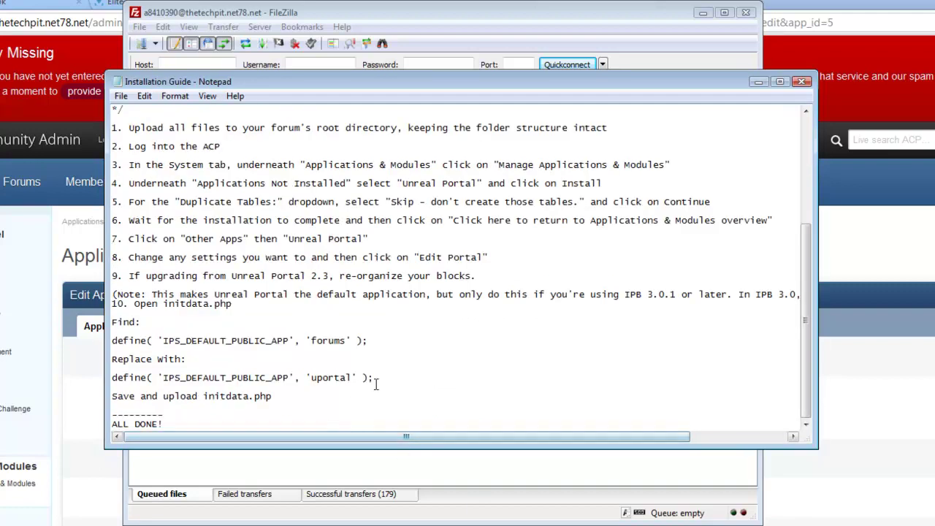
mouse_move(373, 378)
left_mouse_down()
mouse_move(112, 377)
mouse_move(375, 378)
left_mouse_up()
right_click(346, 382)
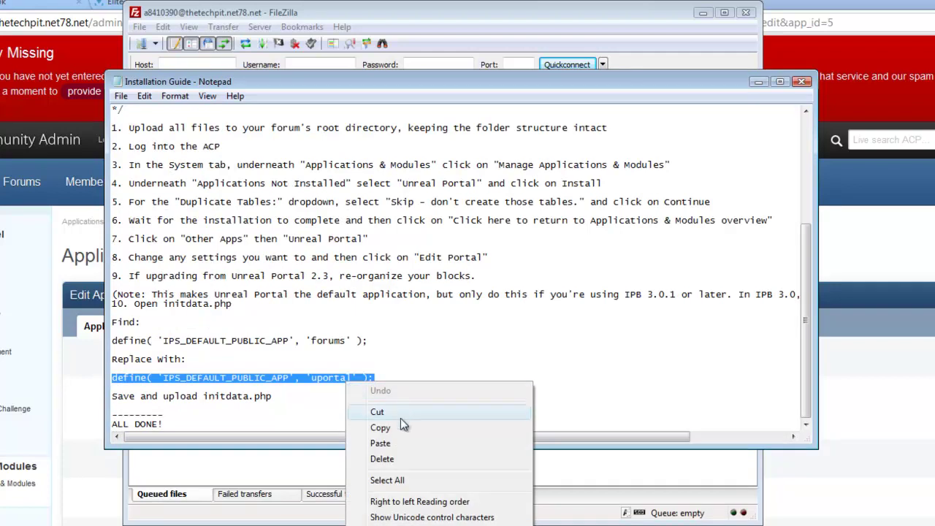
left_click(366, 422)
left_click(379, 373)
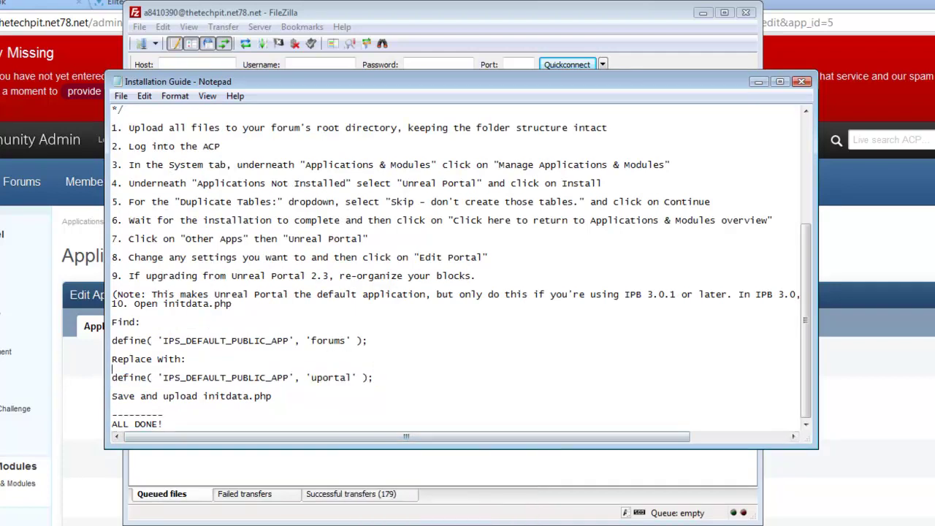
- Paste the 'uportal' define over the line, save initdata.php, and close it
key("alt+Tab")
right_click(347, 213)
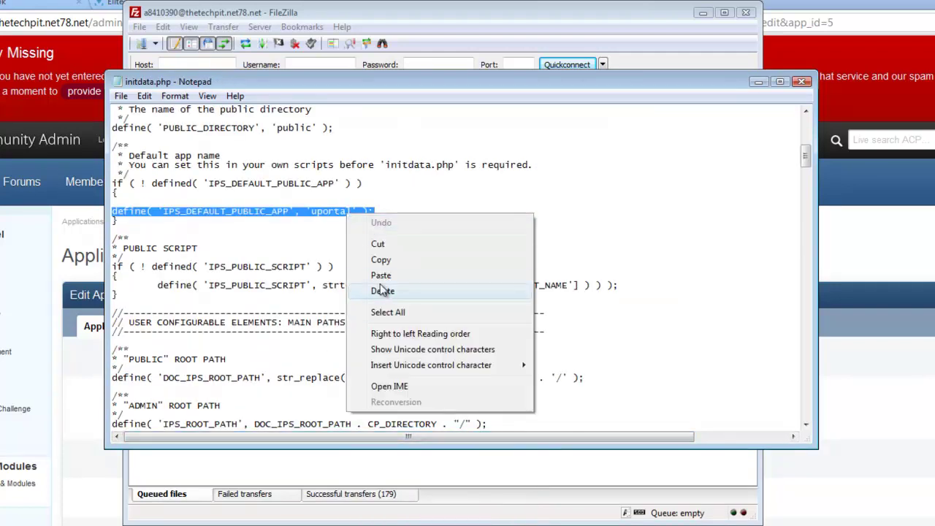
left_click(398, 275)
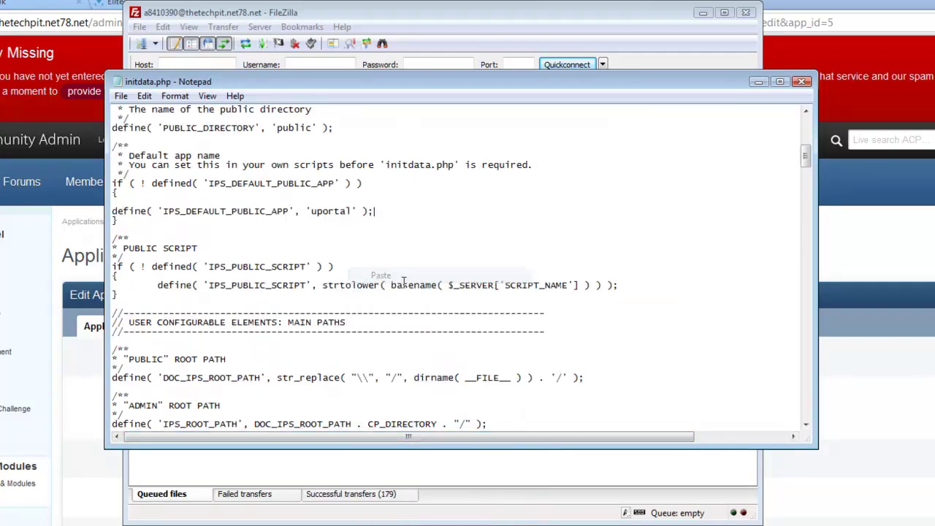
left_click(121, 95)
left_click(146, 144)
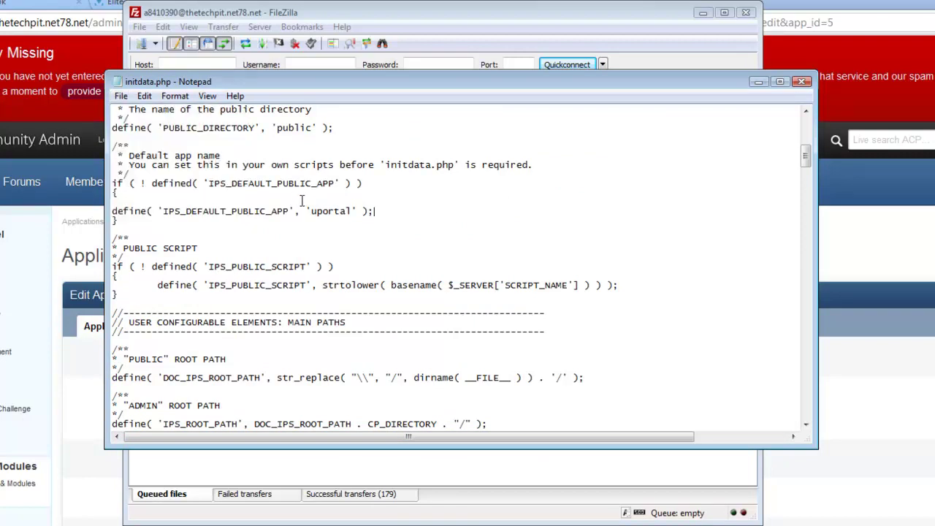
left_click(801, 82)
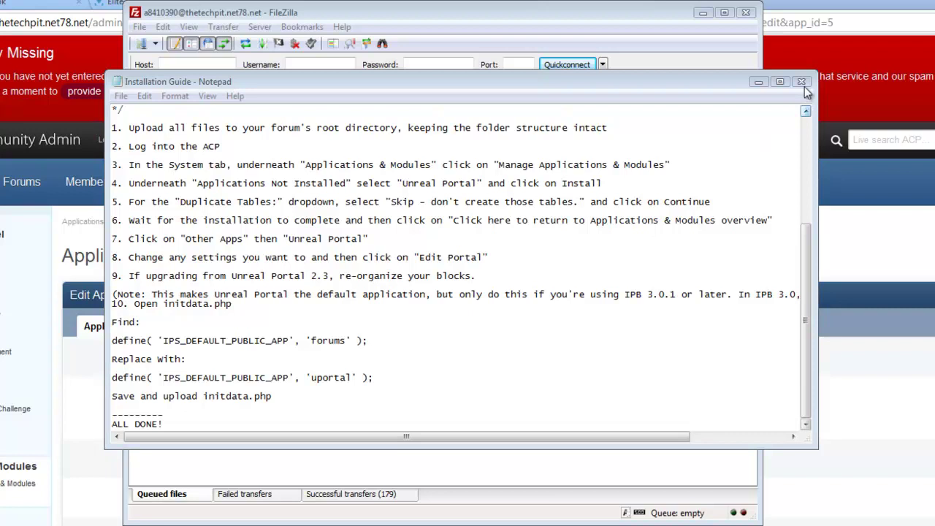
- Close the Installation Guide and upload the edited initdata.php to public_html, replacing the original
left_click(801, 81)
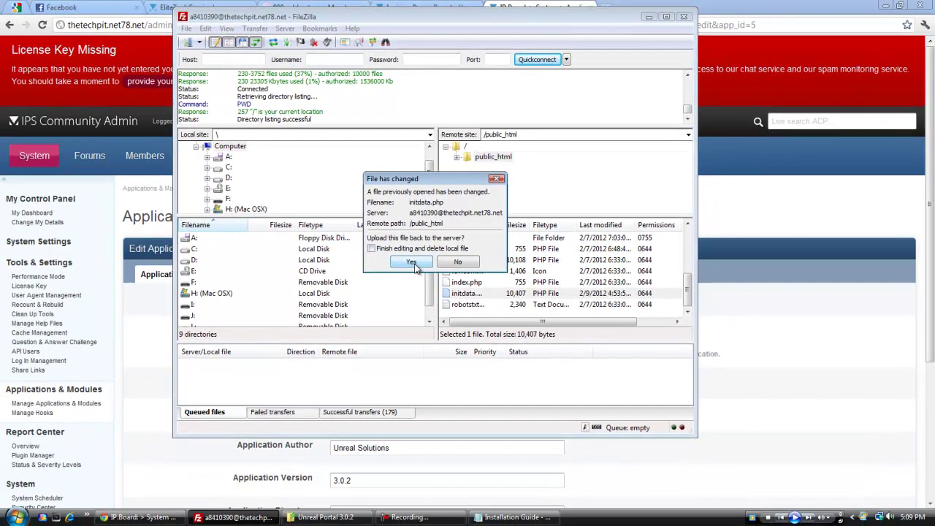
left_click(414, 308)
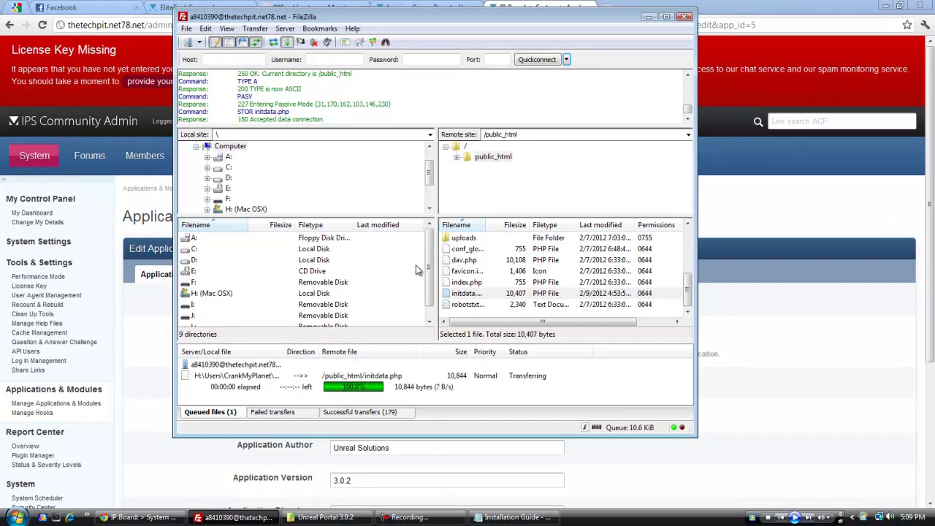
- Reload thetechpit.net78.net to confirm it opens Unreal Portal, then return to its ACP edit page
left_click(145, 341)
left_click(427, 8)
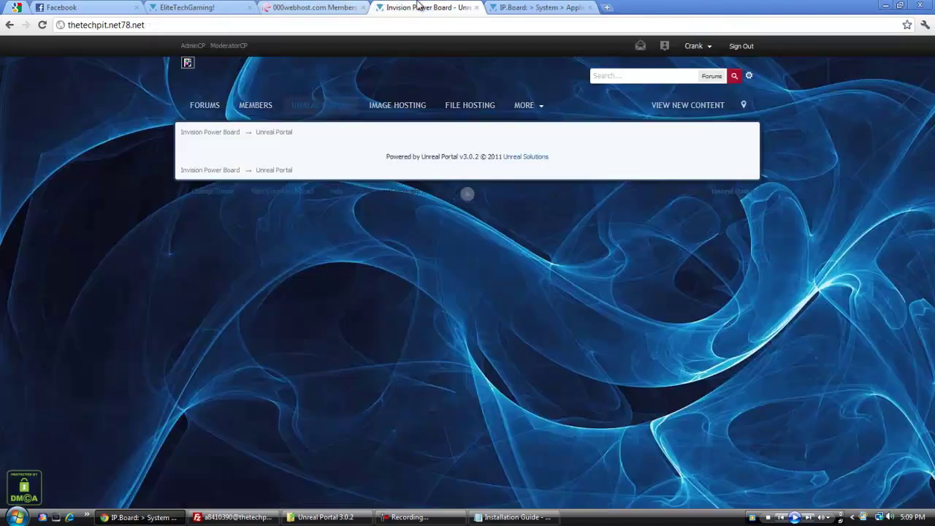
left_click(95, 24)
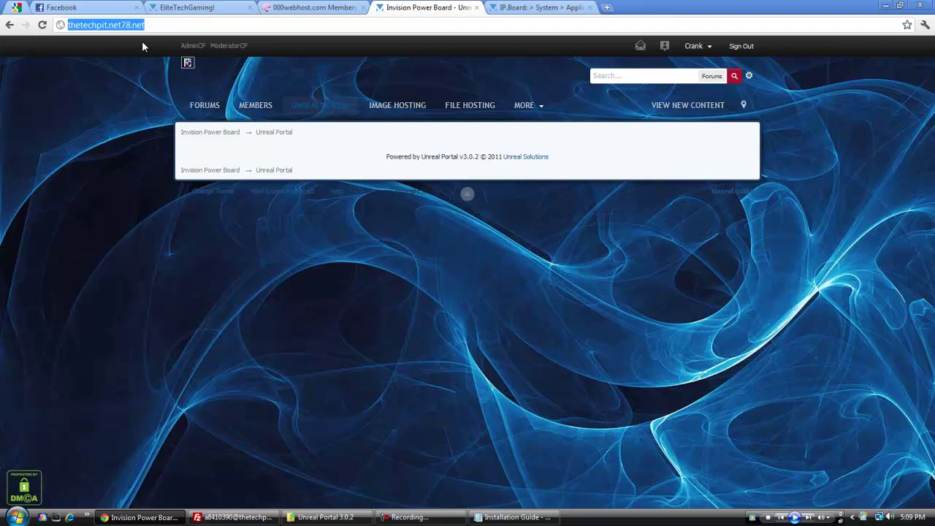
type("the")
key("Return")
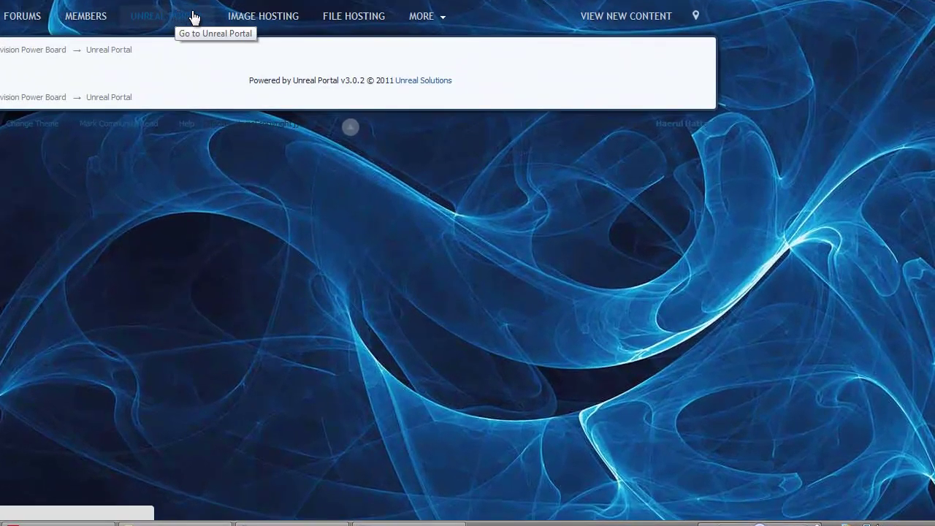
left_click(196, 16)
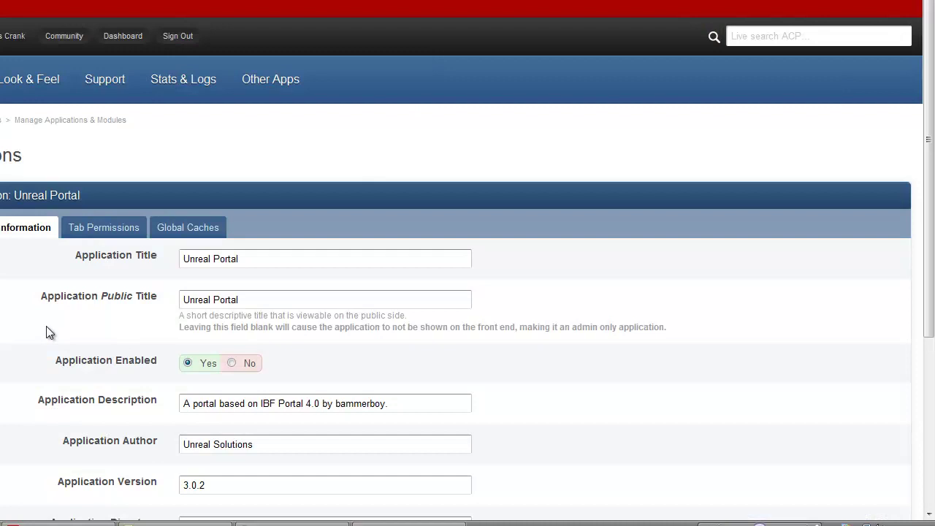
left_click(292, 523)
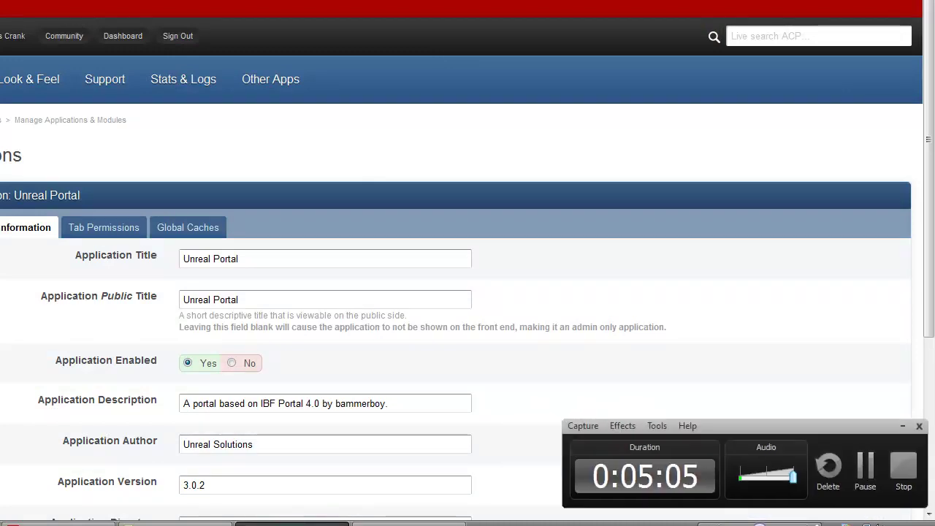